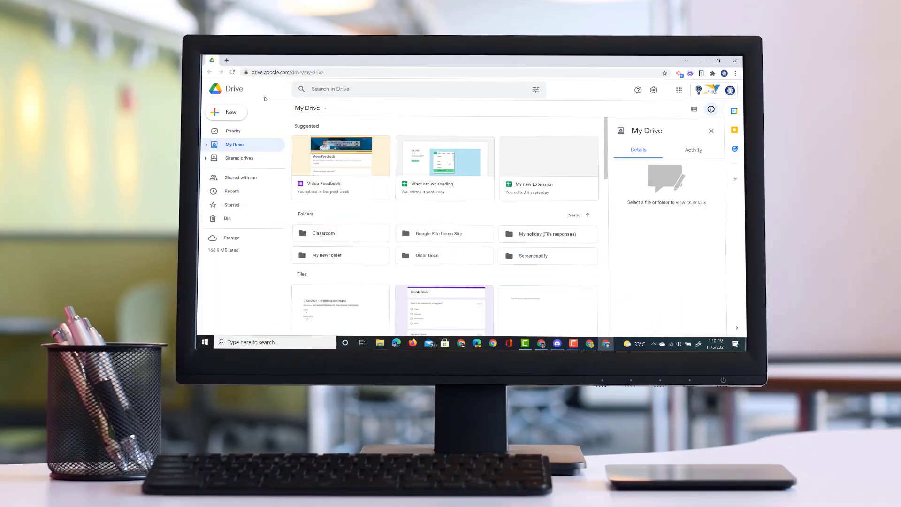
- Open a new browser tab and go to tabmaker.withgoogle.com
click(226, 60)
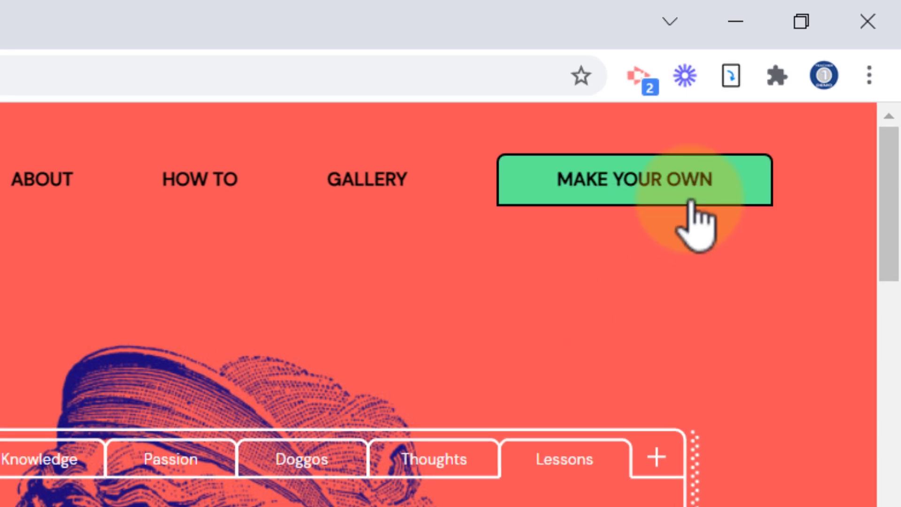
- Start a custom tab in Tab Maker, preview Templates 2, 3 and 5, then choose Template 1
click(696, 159)
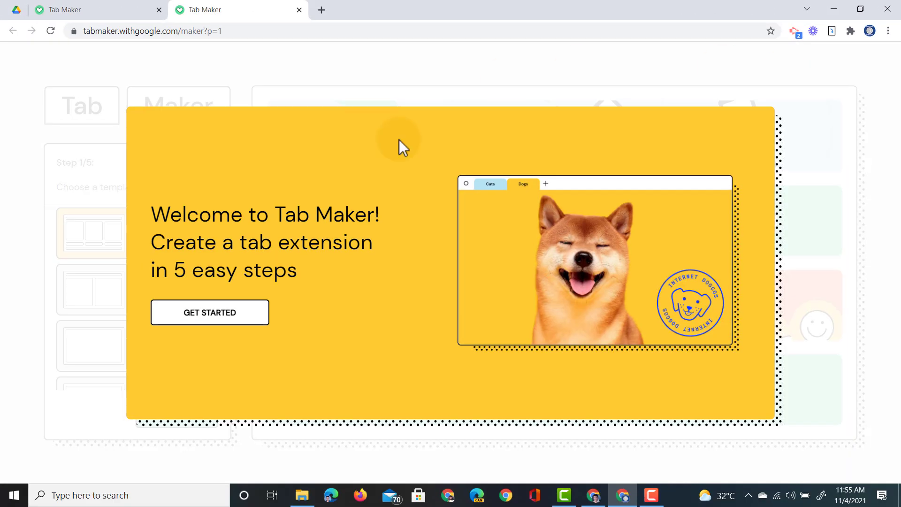
click(237, 323)
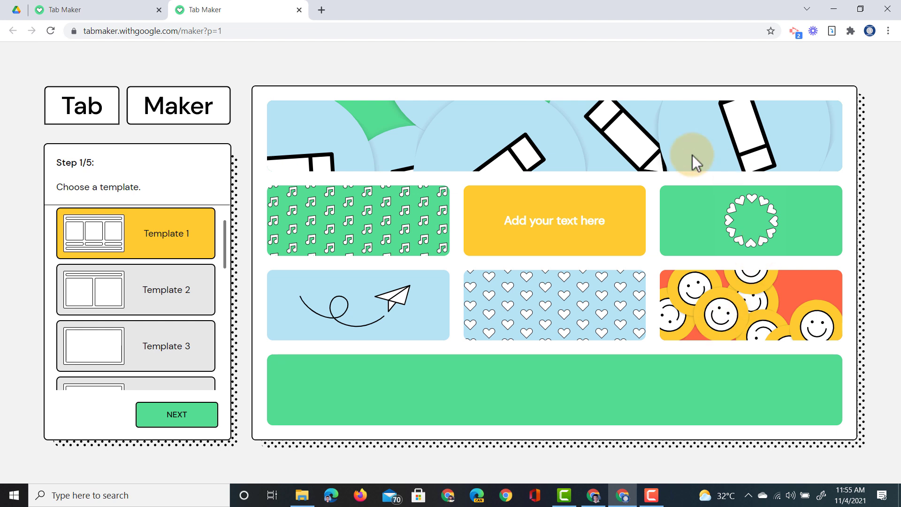
click(148, 305)
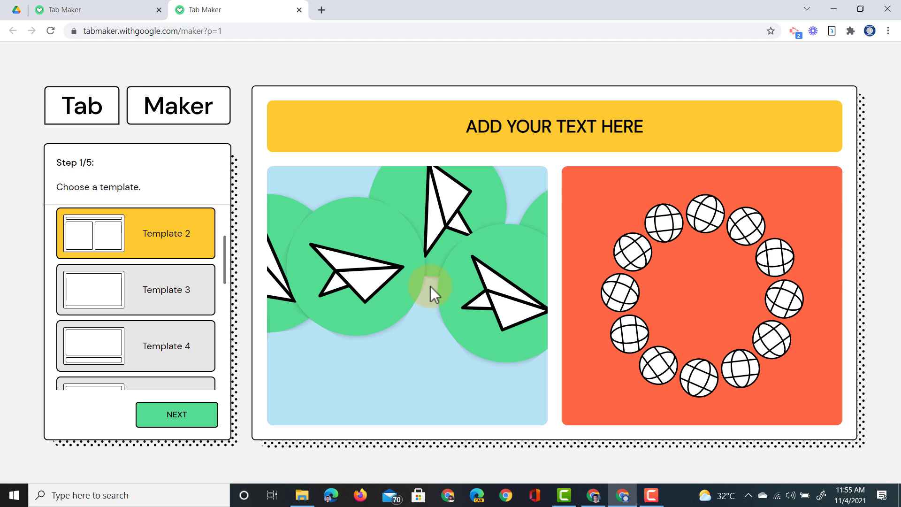
click(165, 301)
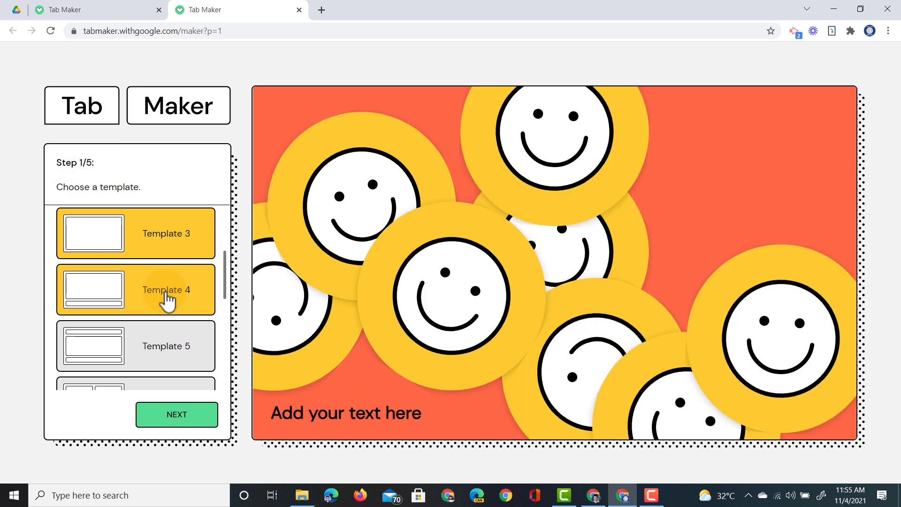
click(162, 349)
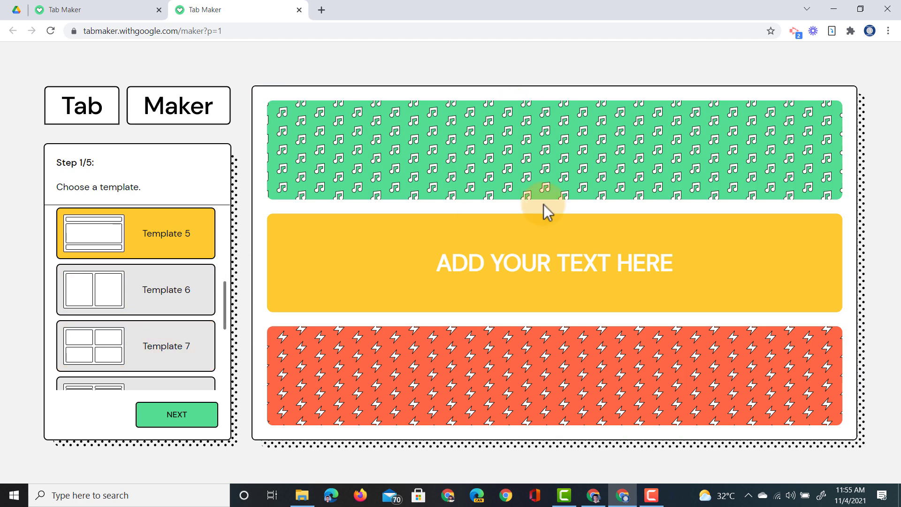
scroll(151, 346, down, 5)
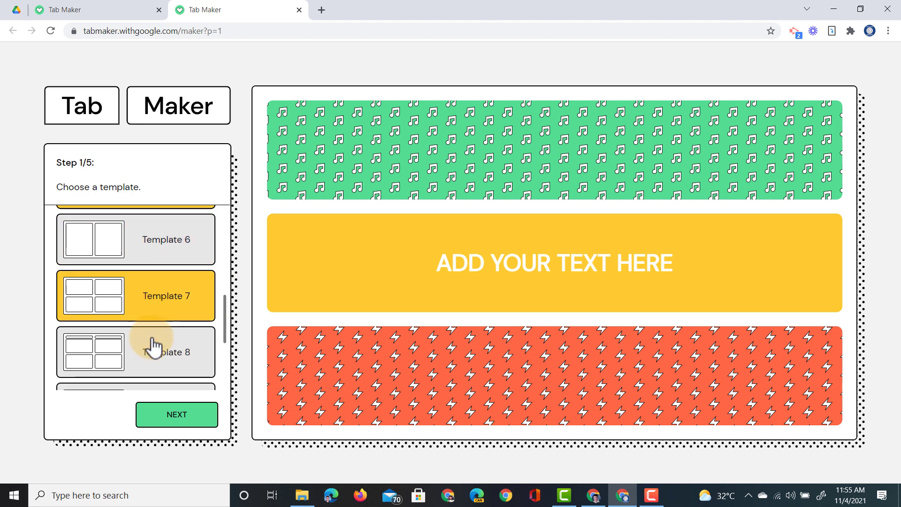
scroll(150, 346, up, 10)
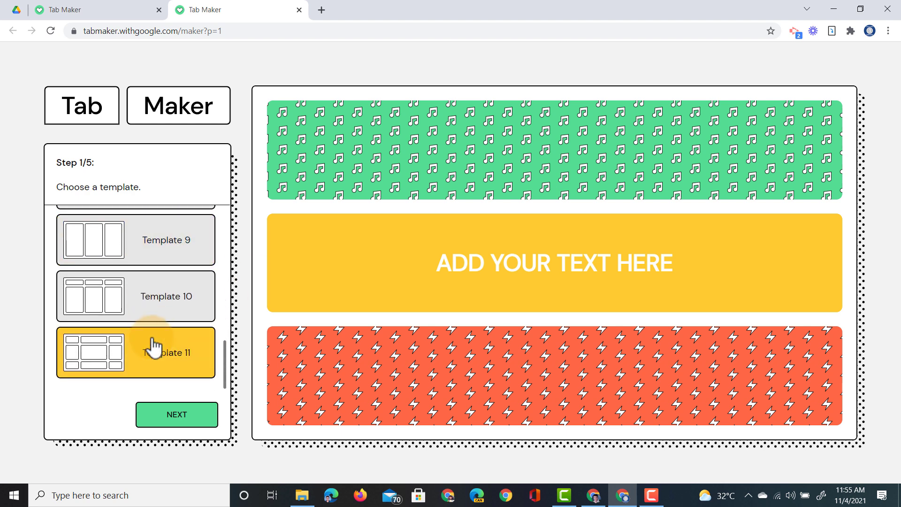
click(150, 228)
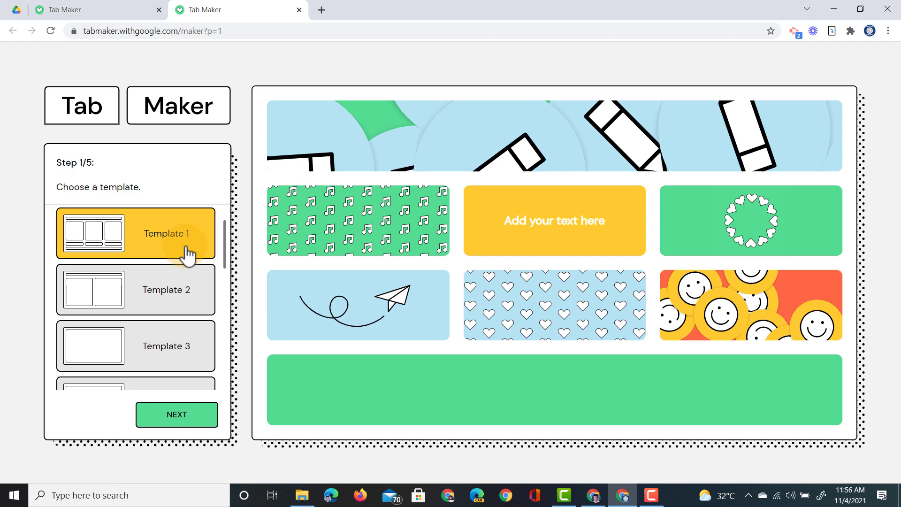
- Advance to step 2 and open the Template 1 Google Sheet for adding your own content
click(194, 420)
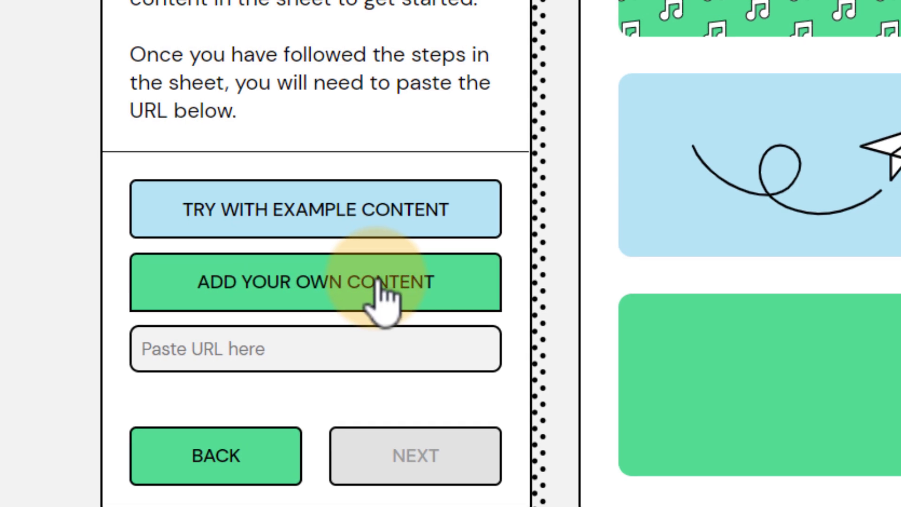
click(382, 296)
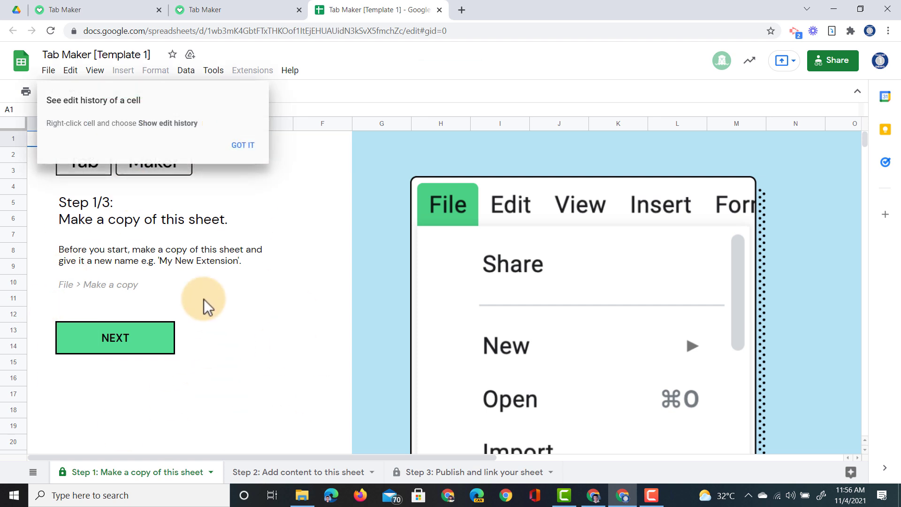
- Follow the template's NEXT links from the Step 1 sheet through Step 2 to Step 3
click(131, 339)
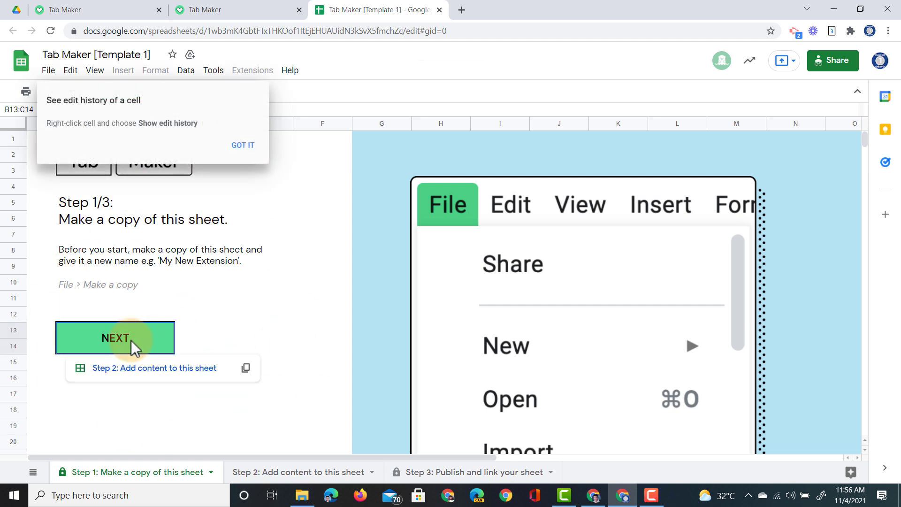
click(165, 368)
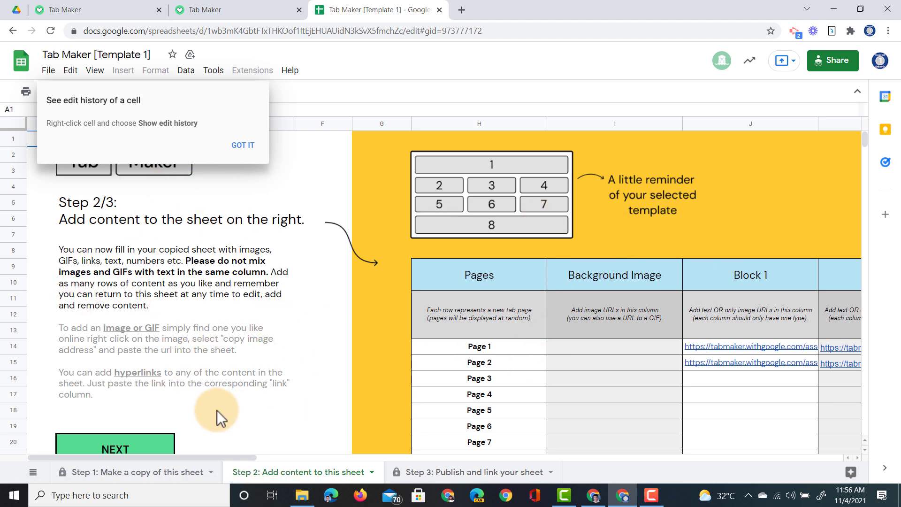
click(154, 445)
click(171, 427)
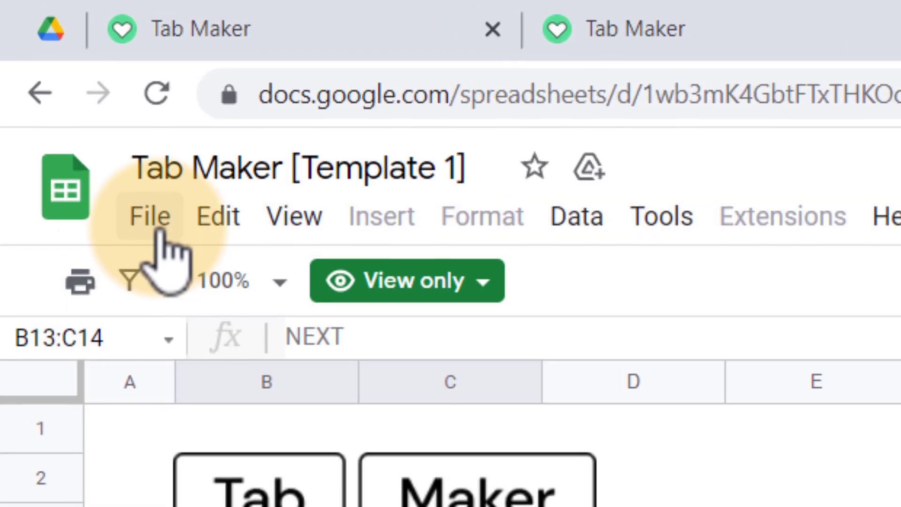
- Make a copy of the template spreadsheet named 'My new Extension'
click(126, 173)
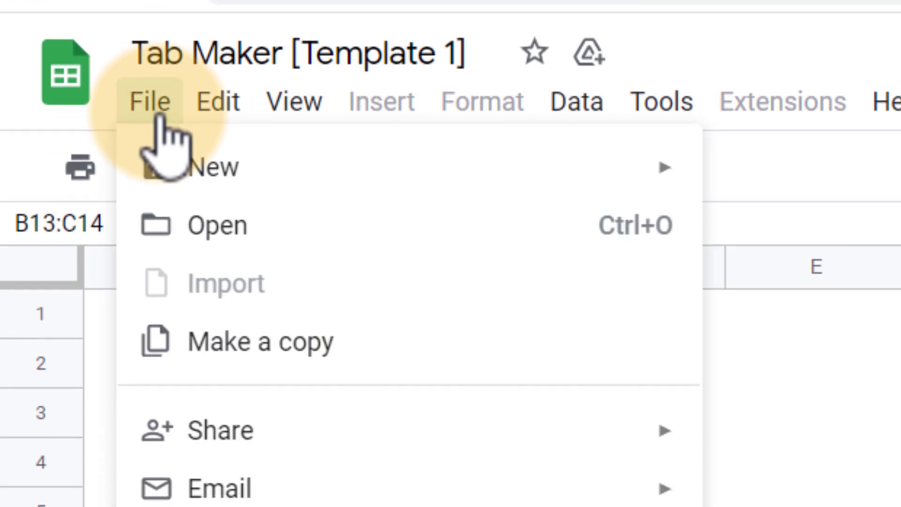
click(319, 277)
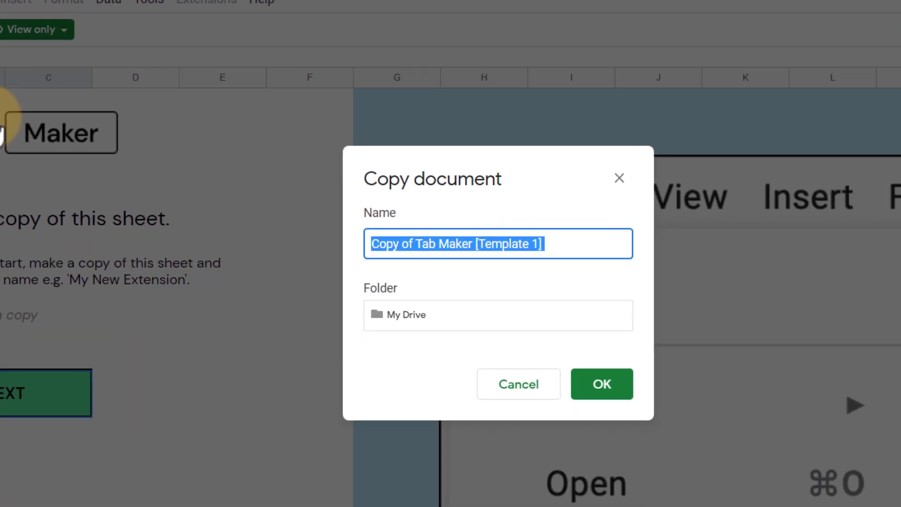
text(My new Extension)
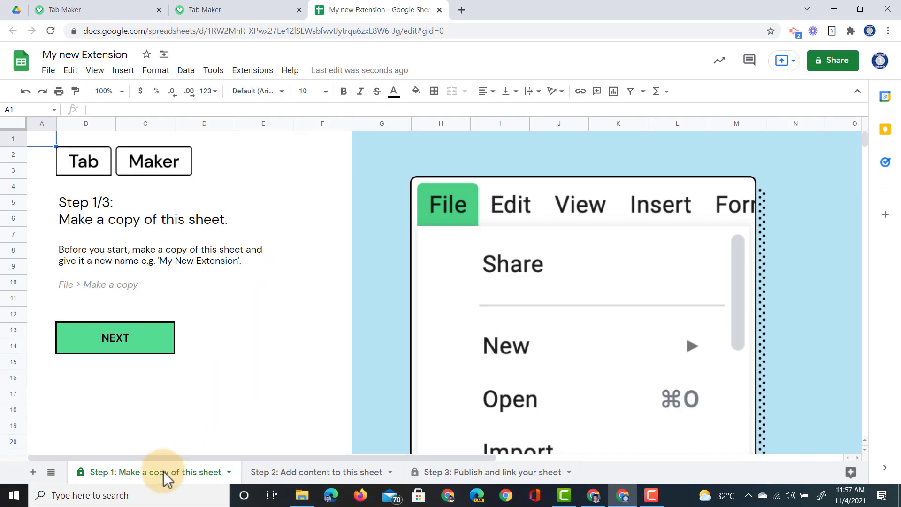
- Open the Step 2 content sheet and look across its Block columns to Page 1's Background Image cell
click(304, 473)
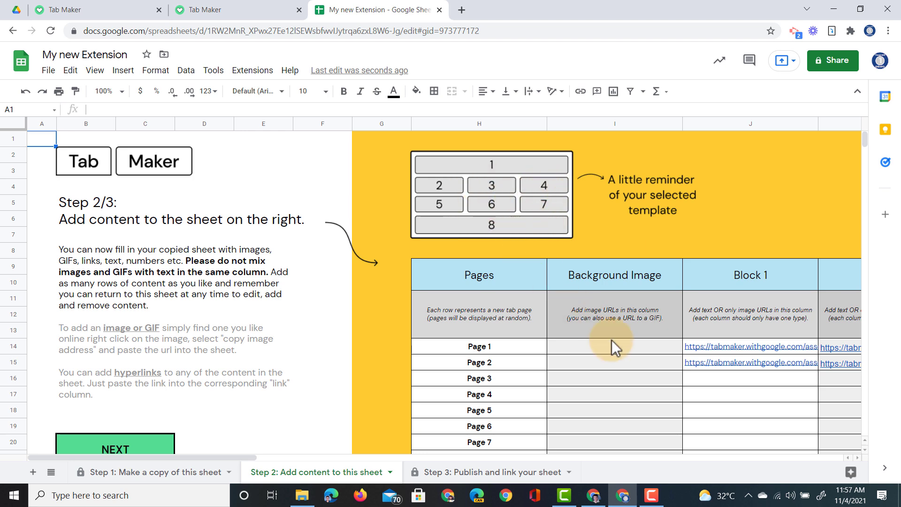
scroll(627, 356, down, 2)
scroll(627, 357, right, 3)
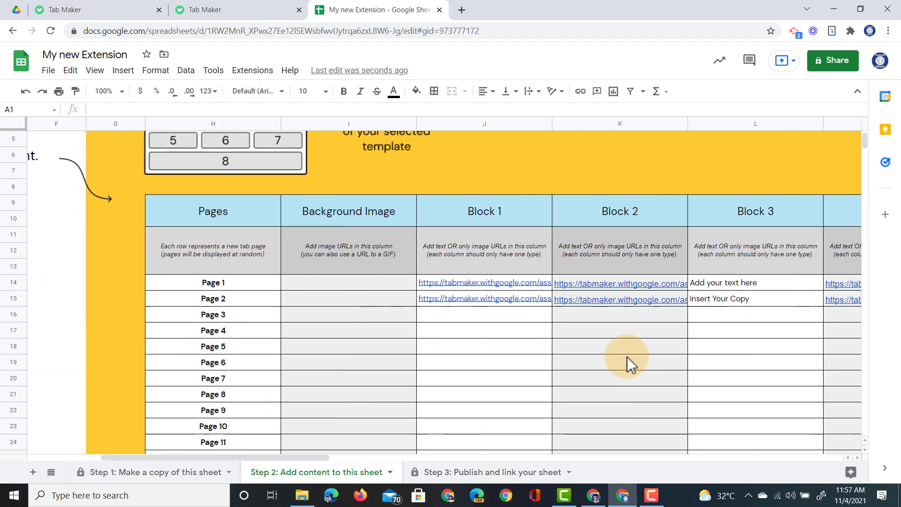
scroll(627, 356, right, 1)
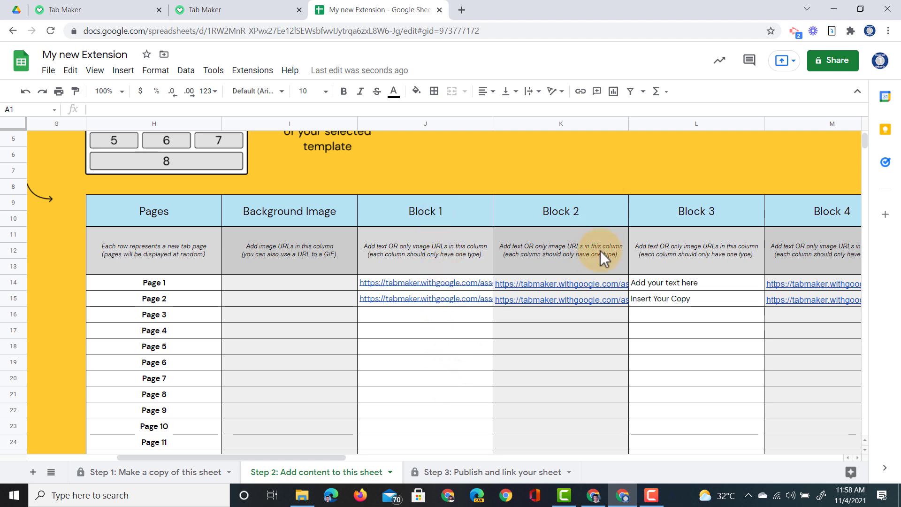
scroll(728, 348, right, 5)
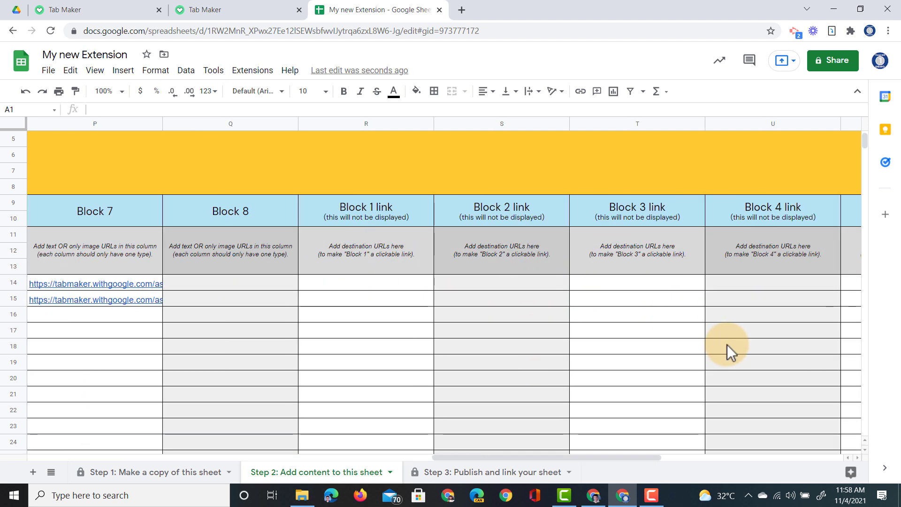
scroll(638, 277, right, 5)
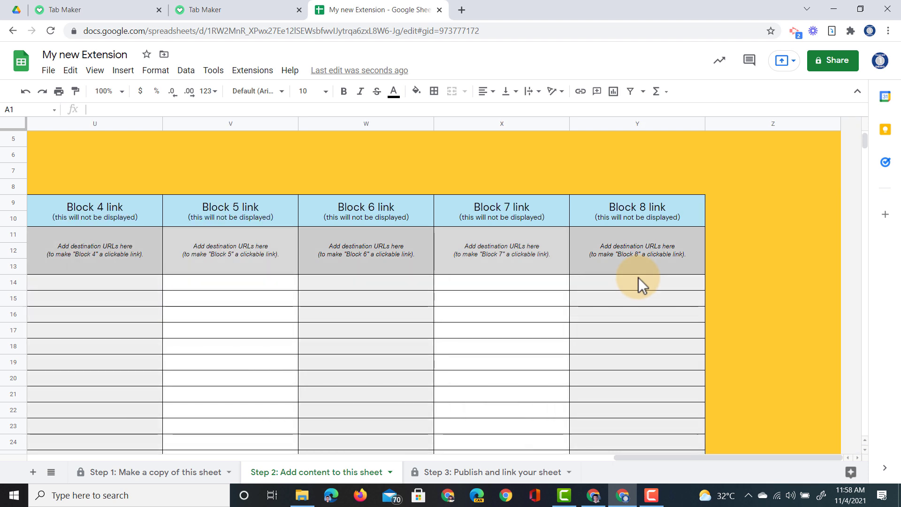
scroll(638, 278, left, 15)
scroll(638, 277, up, 2)
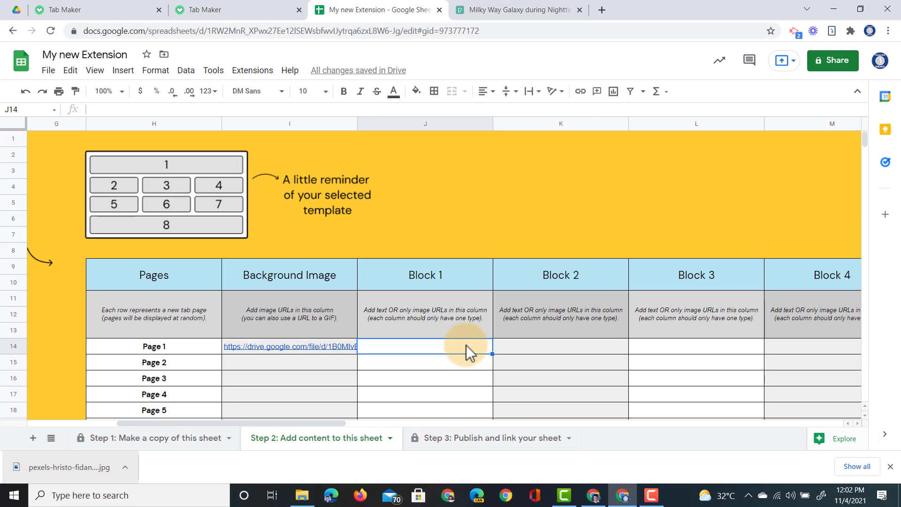
- Enter Monday, Maths, English, Computer Science and Science into Page 1's first five blocks
text(Monday)
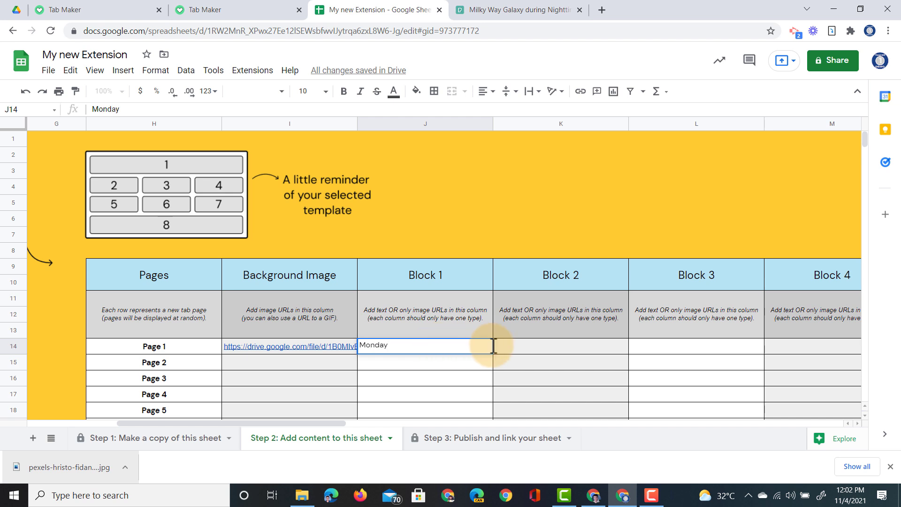
click(533, 351)
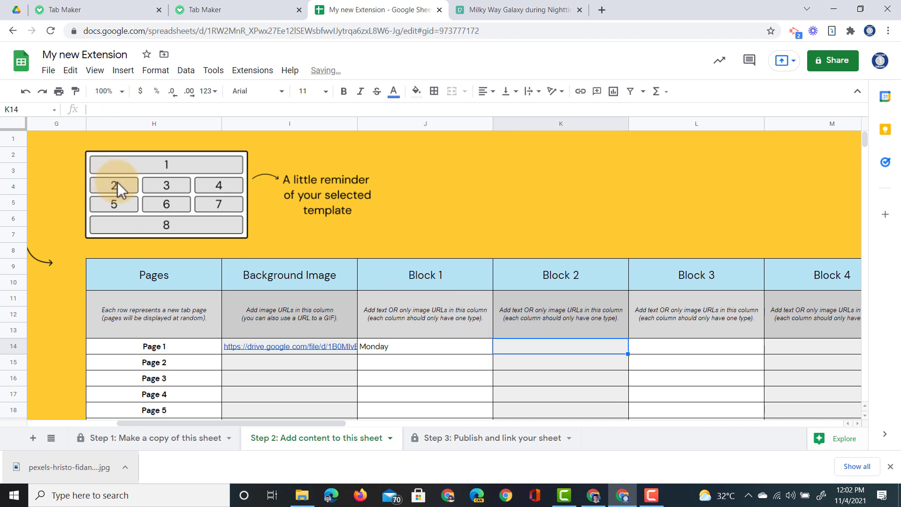
text(Maths)
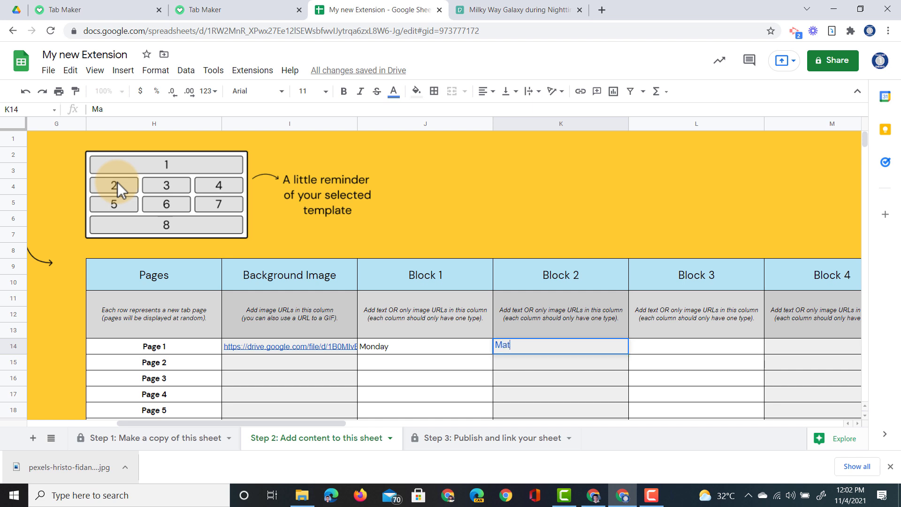
click(652, 351)
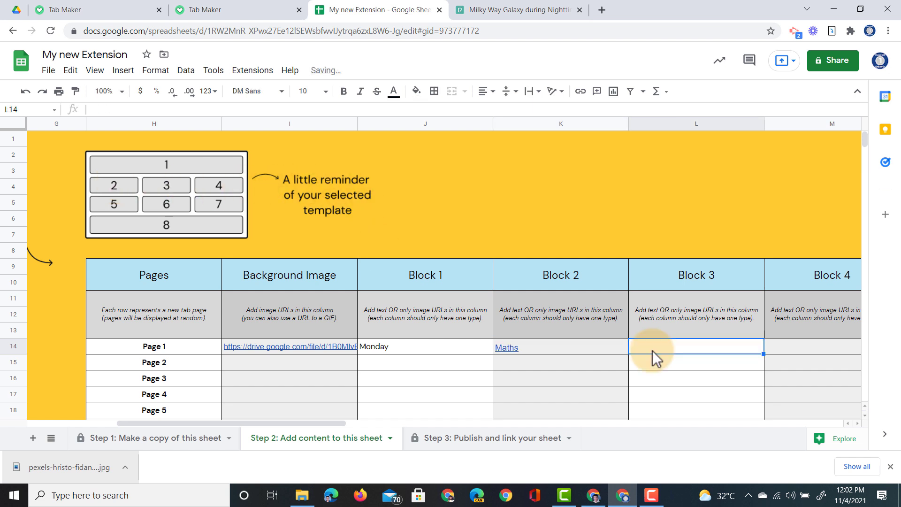
text(English)
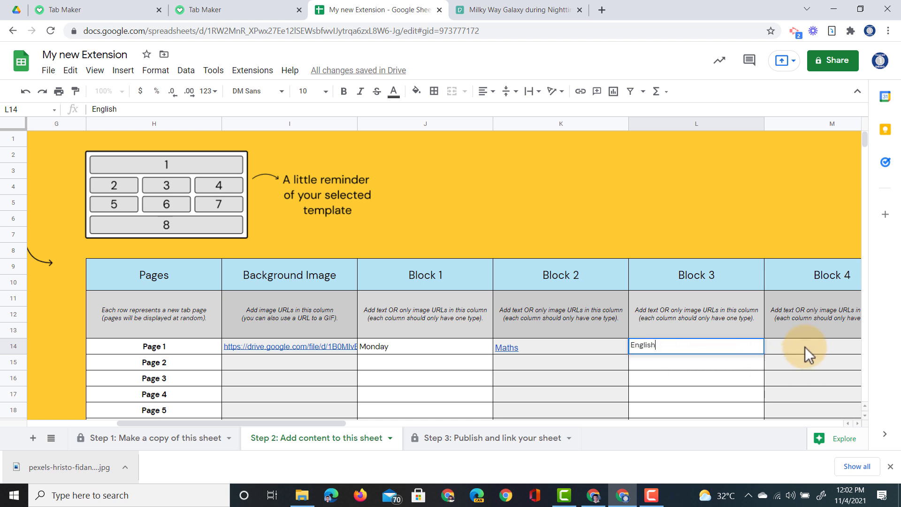
click(804, 347)
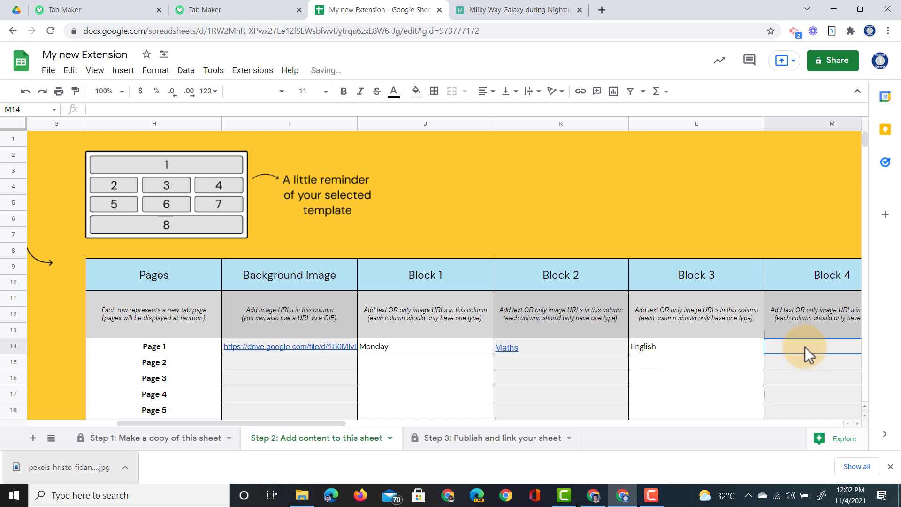
text(Computer Science)
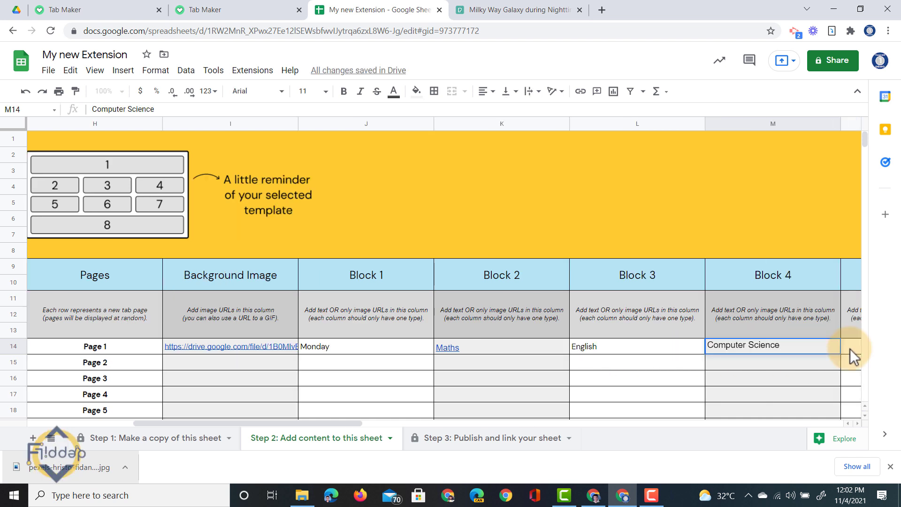
click(849, 348)
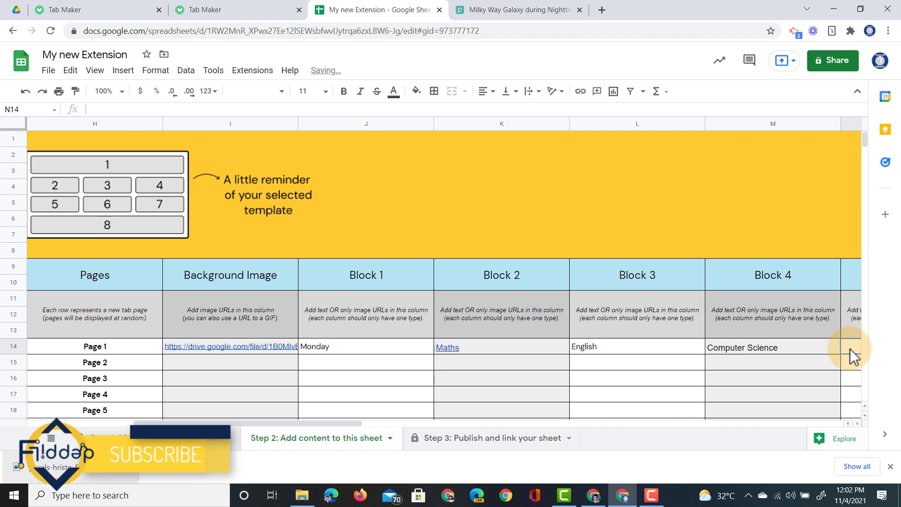
text(Science)
key(Tab)
key(Tab)
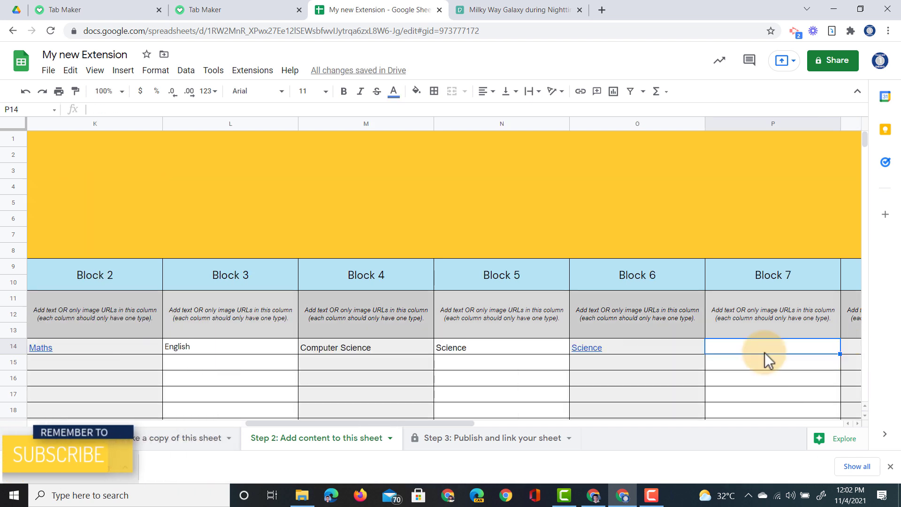
- Type Humanities into the next block, correcting it to a capital H
text(humanities)
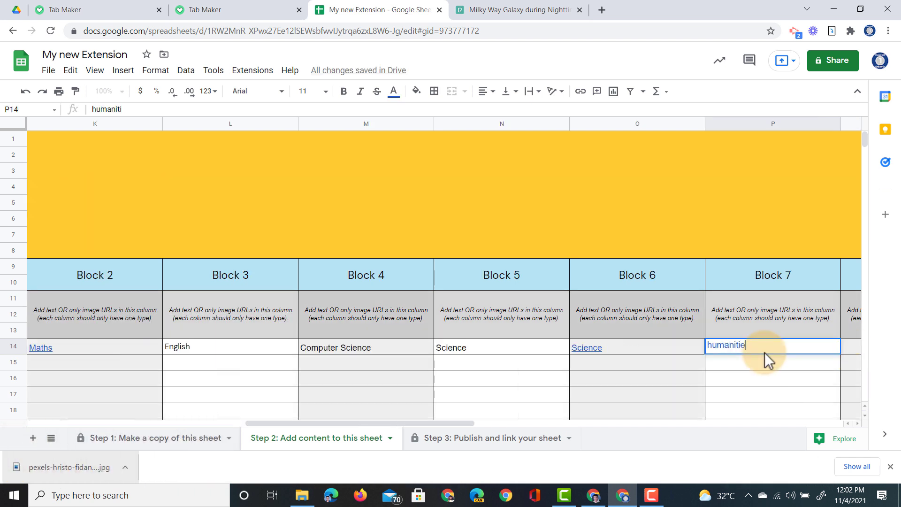
click(718, 345)
key(BackSpace)
text(H)
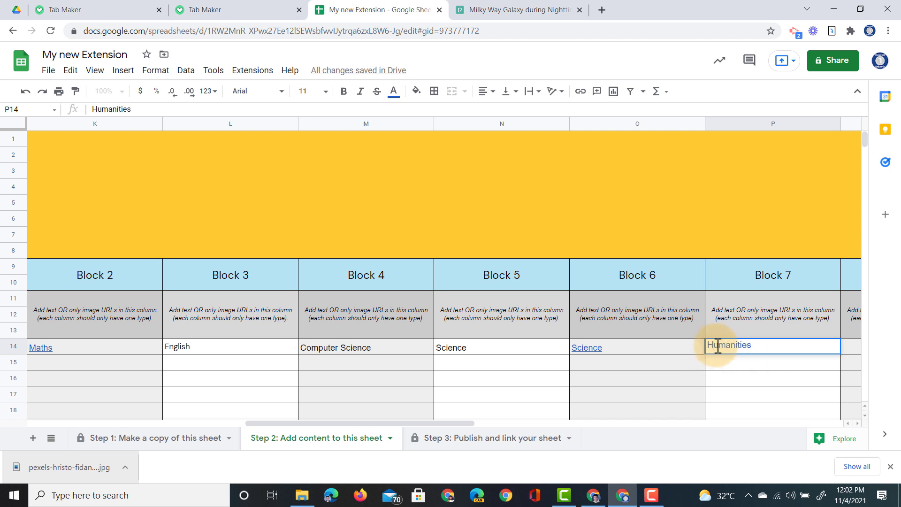
click(539, 382)
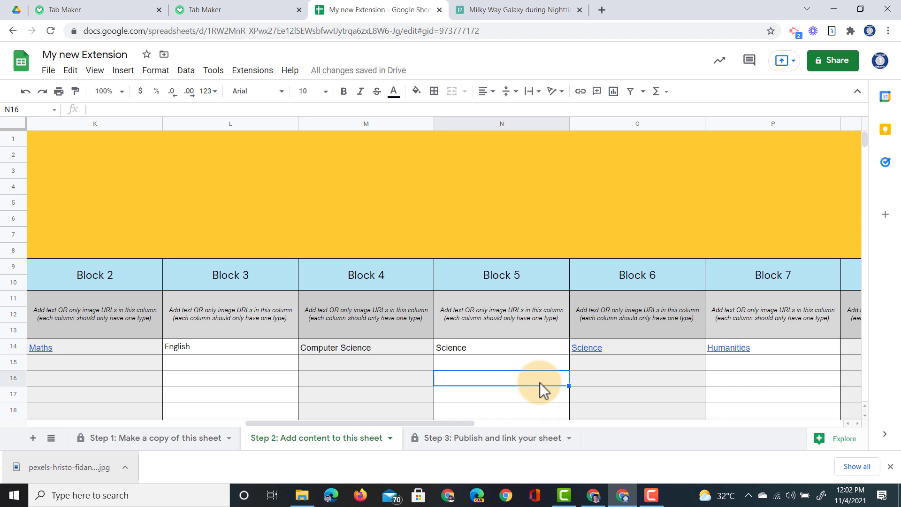
- Paste the check-classroom-assignments reminder into Page 1's Block 8
key(Left)
key(Left)
key(Left)
key(Left)
key(Left)
key(Left)
key(Left)
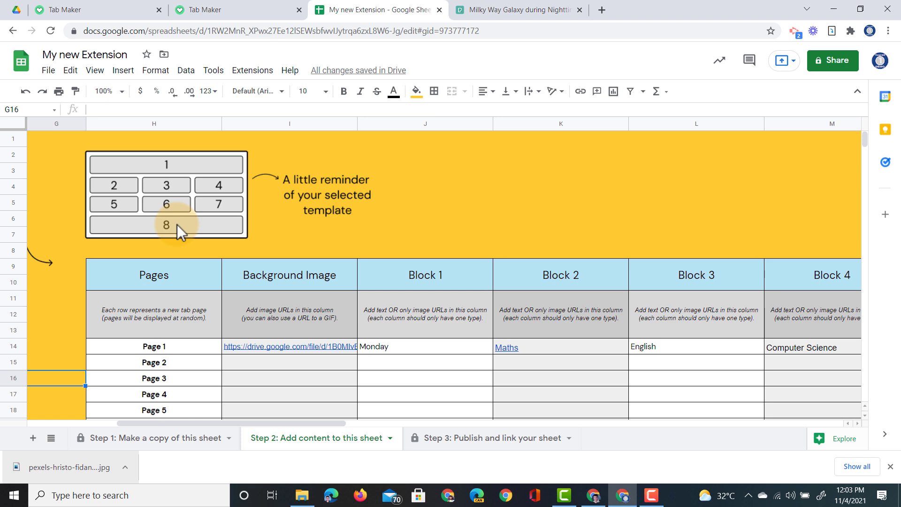
click(684, 342)
key(Right)
key(Right)
key(Right)
key(Right)
key(Right)
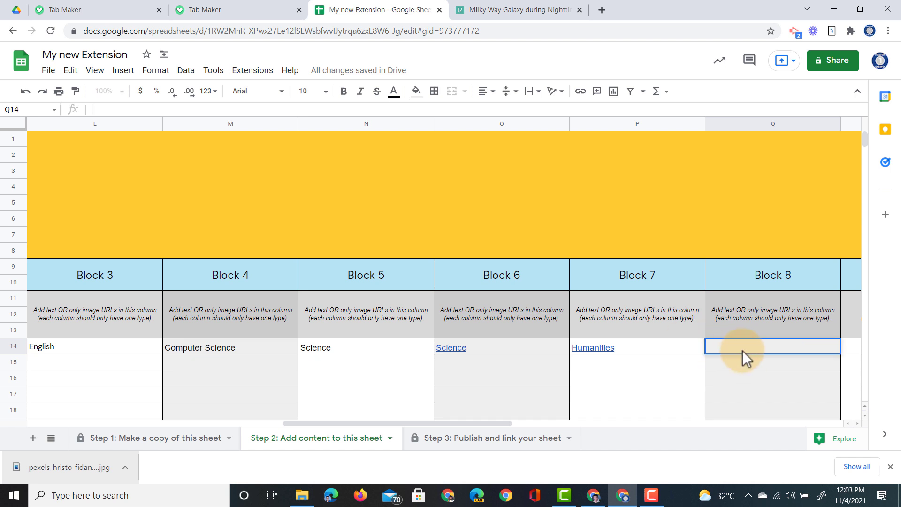
key(ctrl+v)
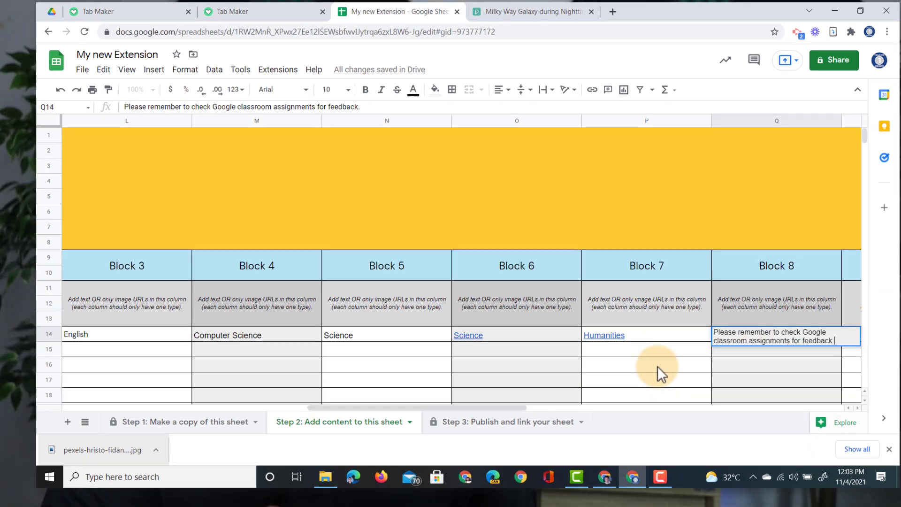
click(650, 378)
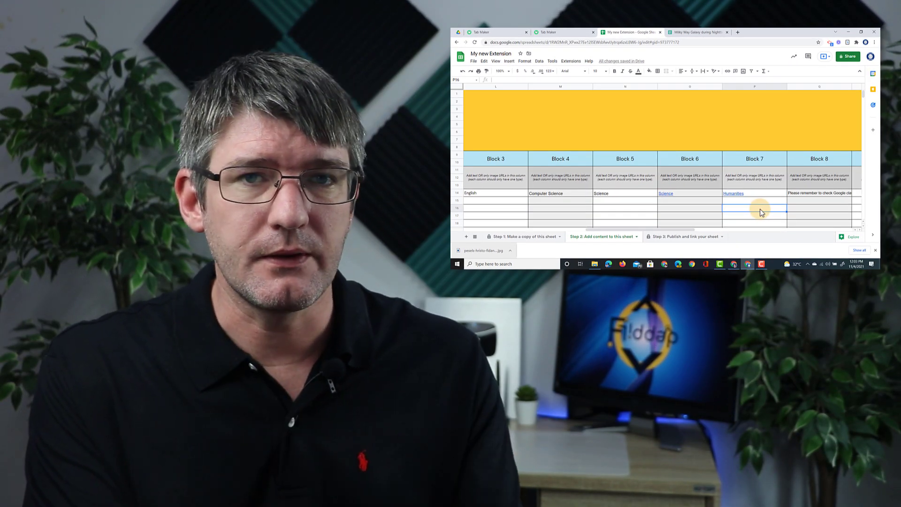
scroll(648, 380, left, 3)
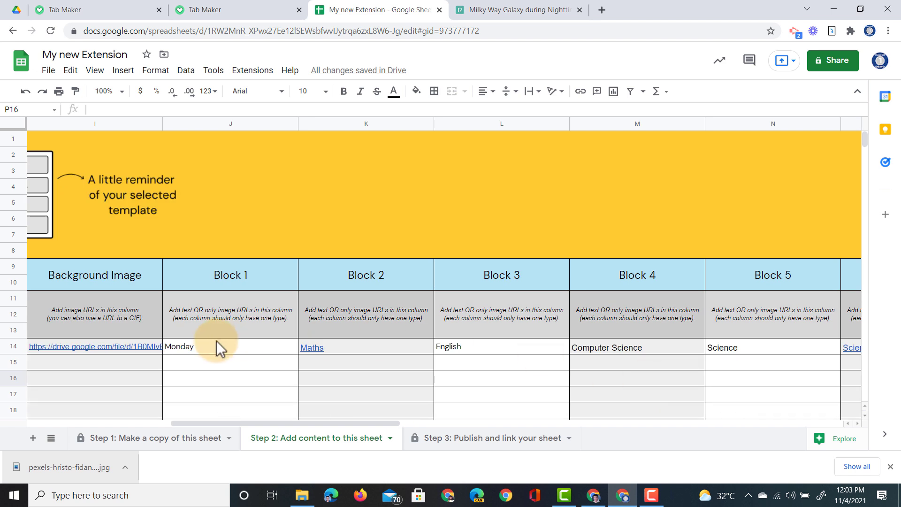
scroll(216, 340, left, 3)
- Paste Page 1's row into Page 2's row and change its Block 1 day to Tuesday
click(177, 366)
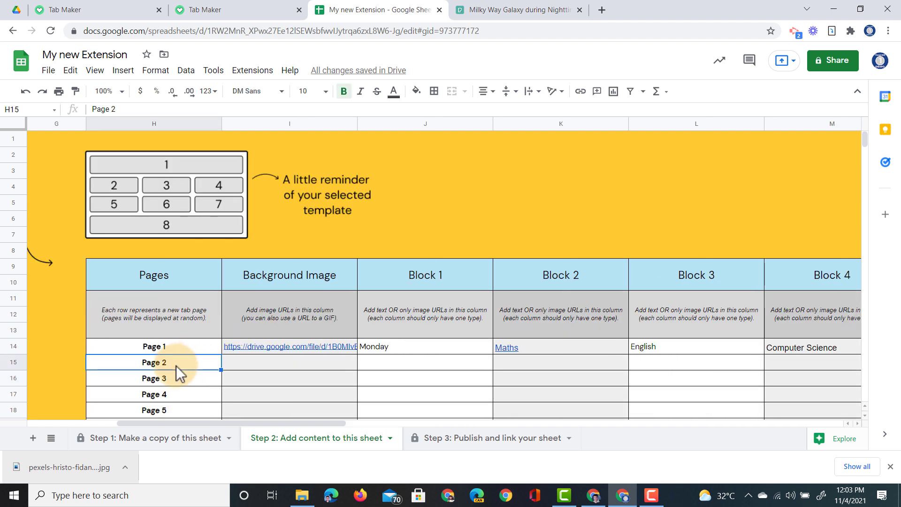
click(270, 364)
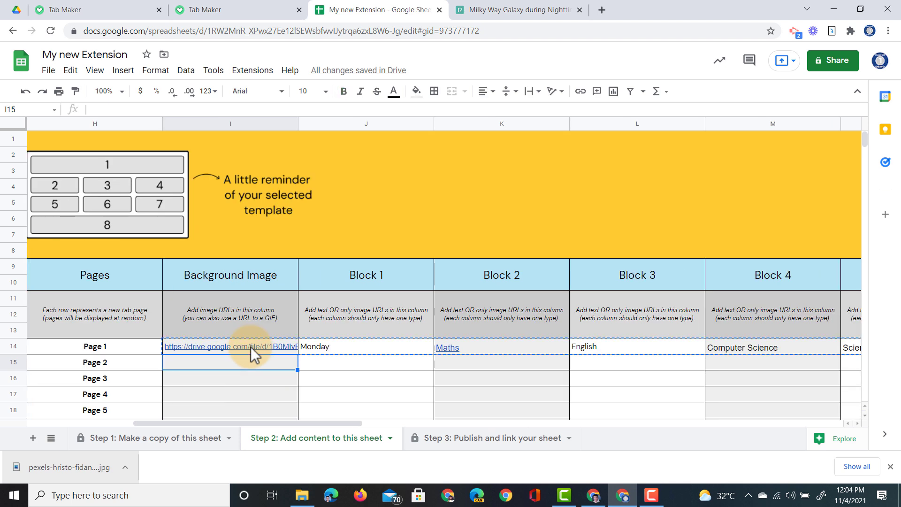
key(ctrl+v)
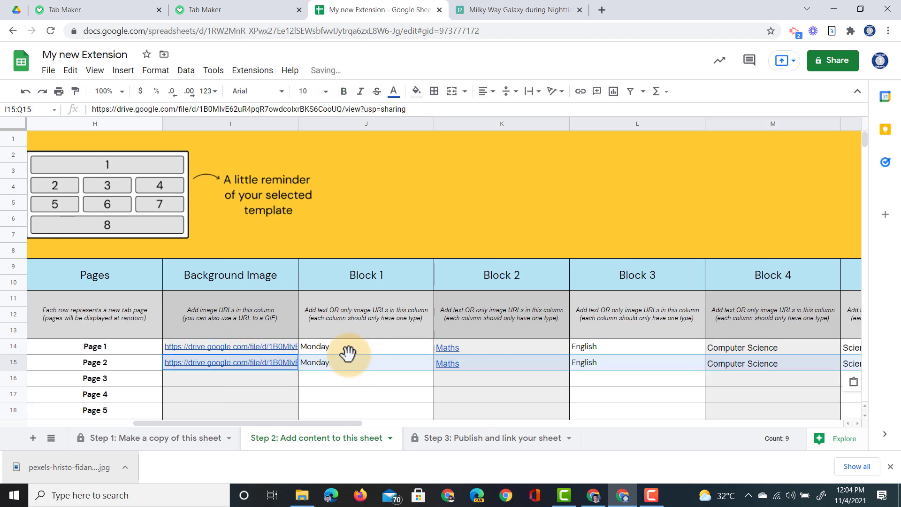
click(347, 374)
click(341, 362)
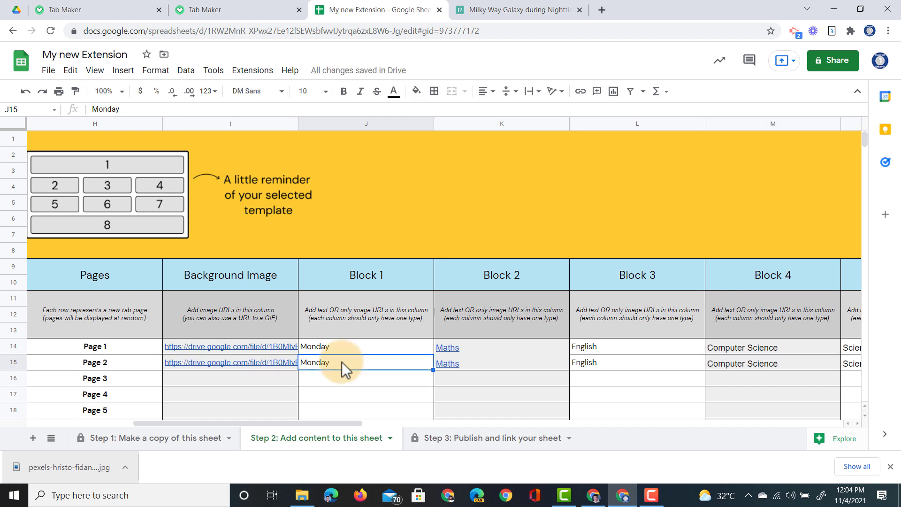
text(Tuesday)
key(Return)
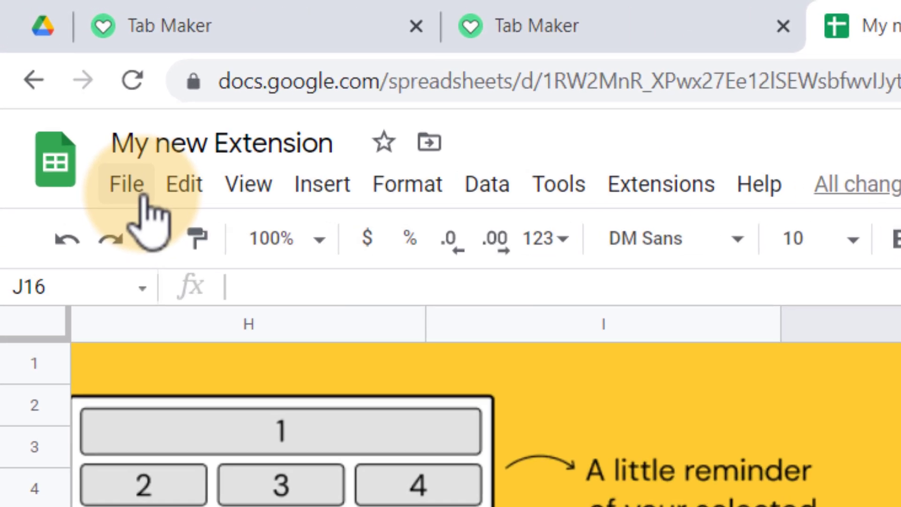
- Publish the Step 2 sheet to the web as Comma-separated values (.csv) and confirm
click(52, 72)
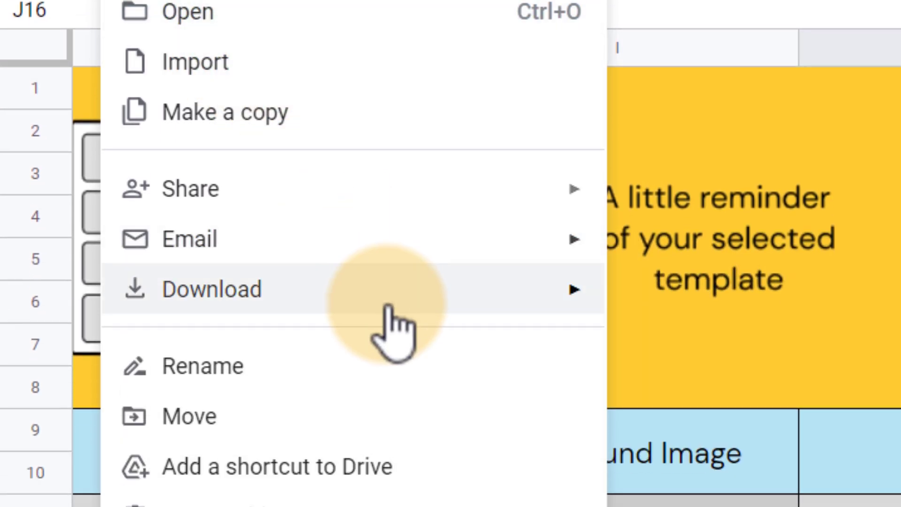
mouse_move(432, 191)
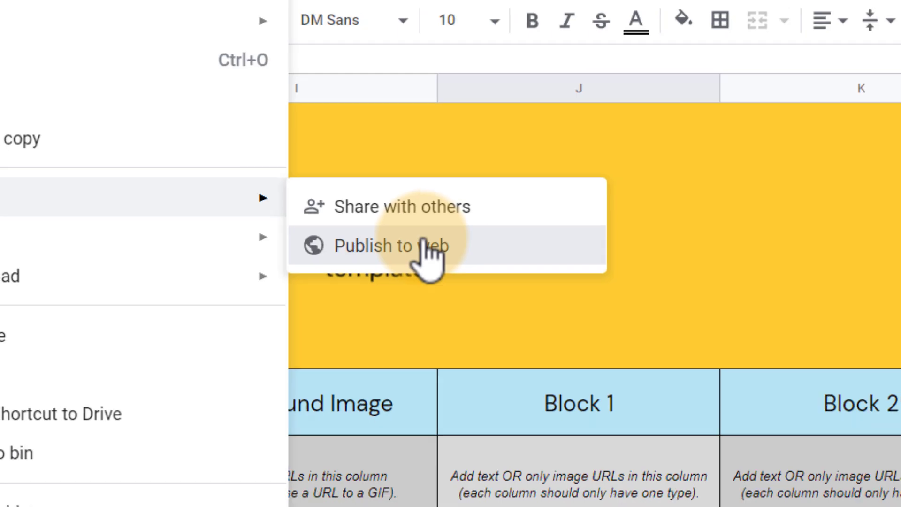
click(568, 285)
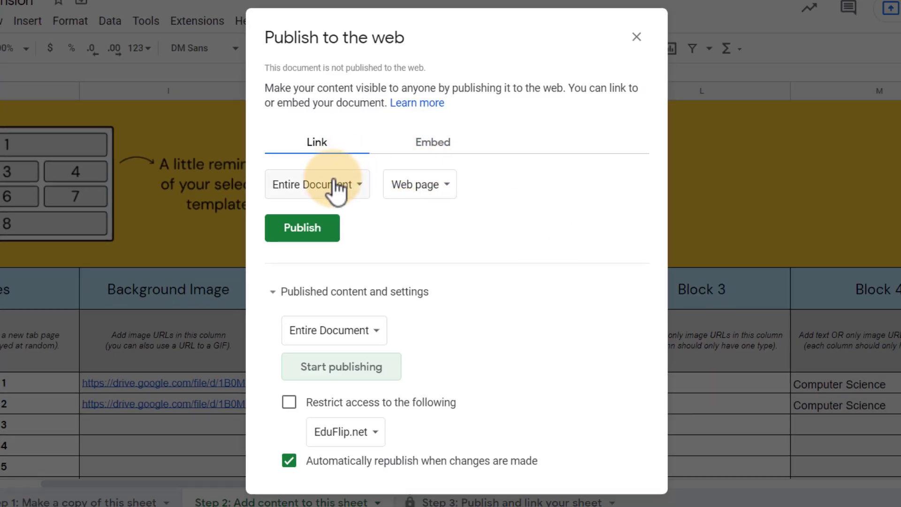
click(338, 185)
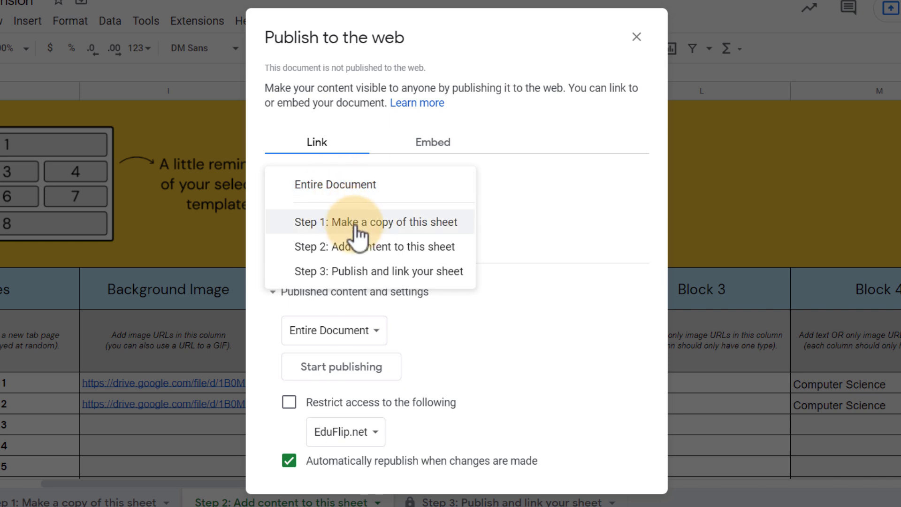
click(364, 247)
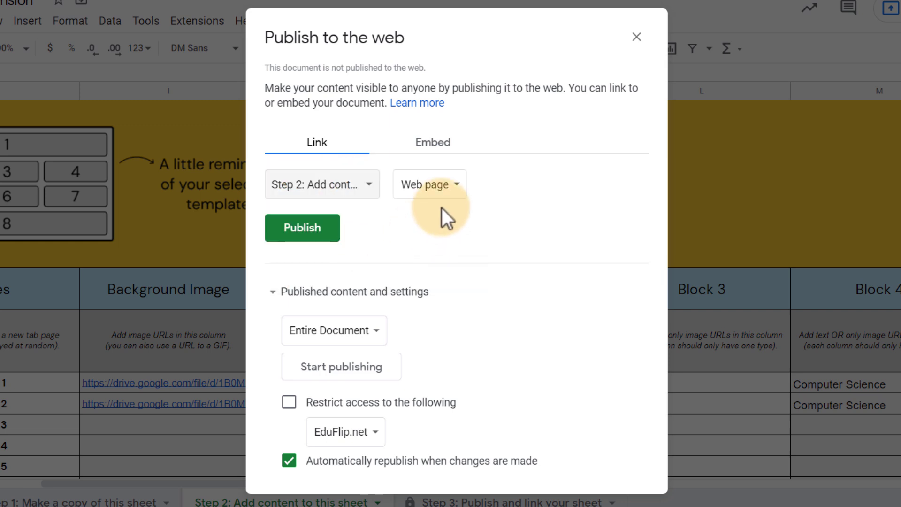
click(441, 188)
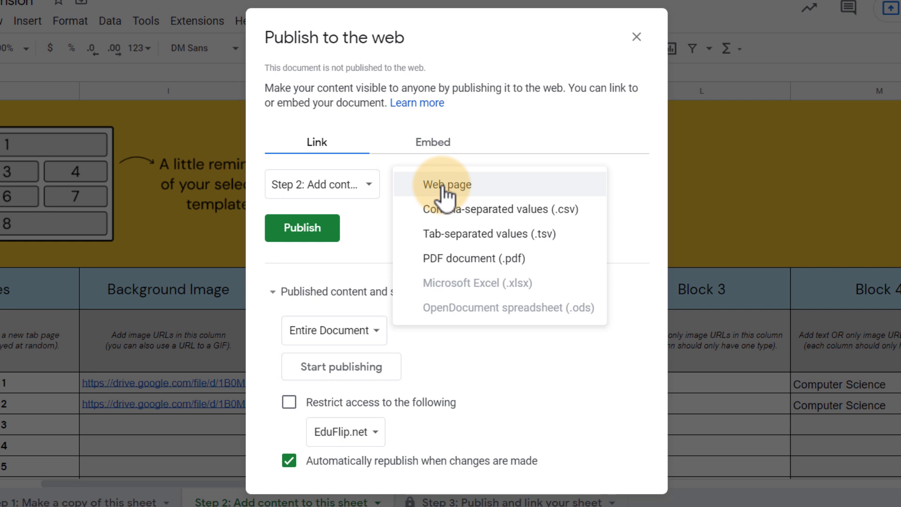
click(458, 210)
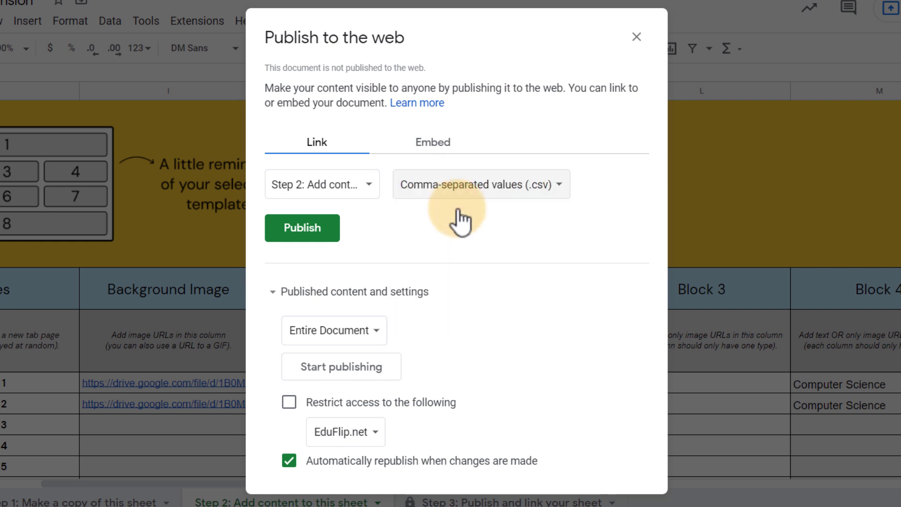
click(342, 226)
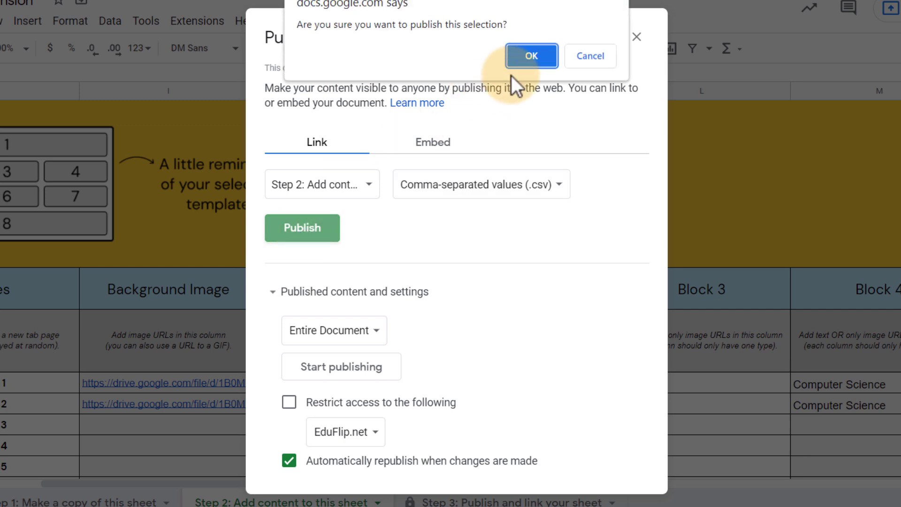
click(522, 59)
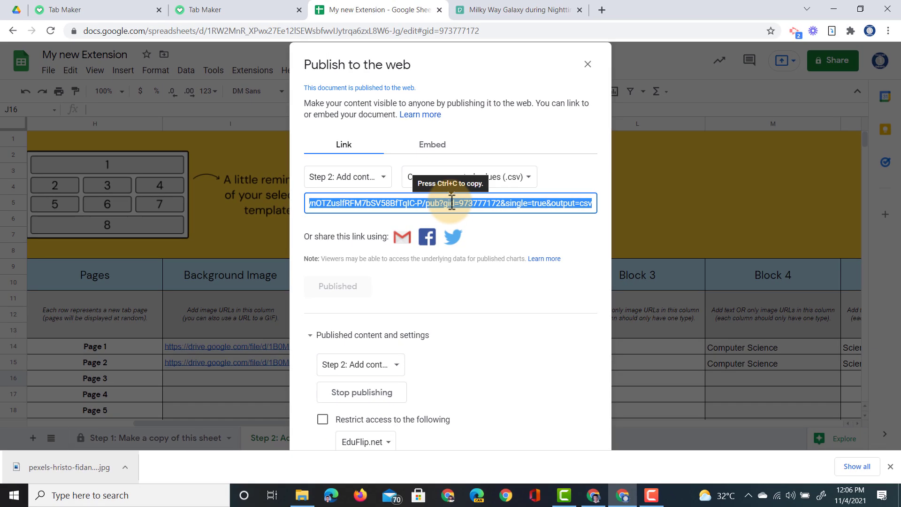
- Replace Tab Maker's sheet link with the published CSV link and continue to Step 3
click(251, 10)
triple_click(168, 367)
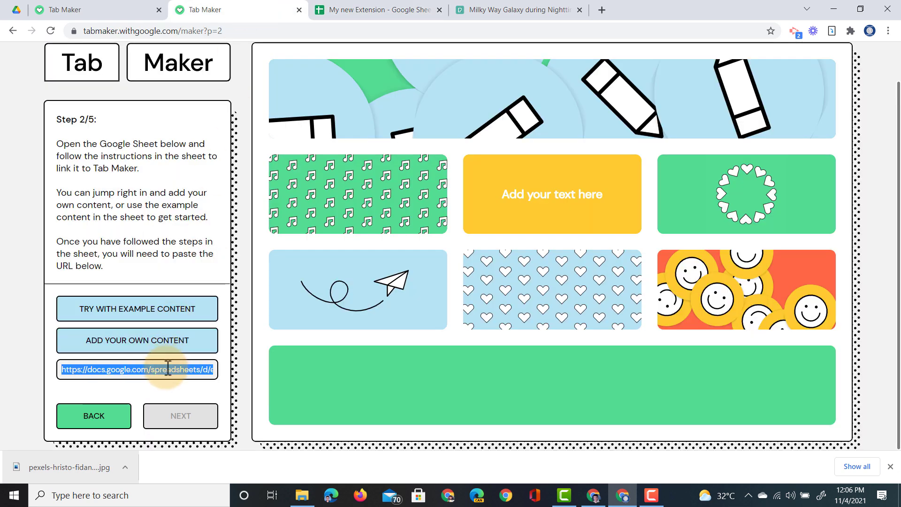
key(ctrl+v)
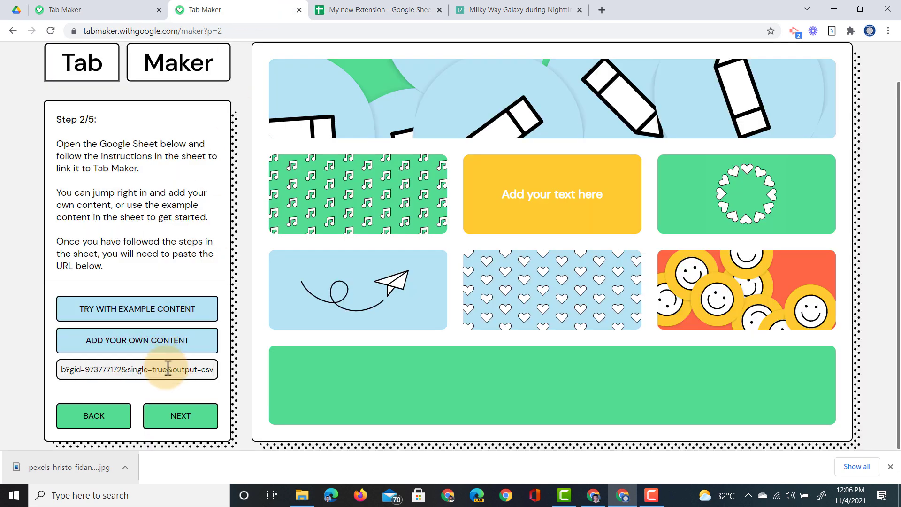
click(186, 416)
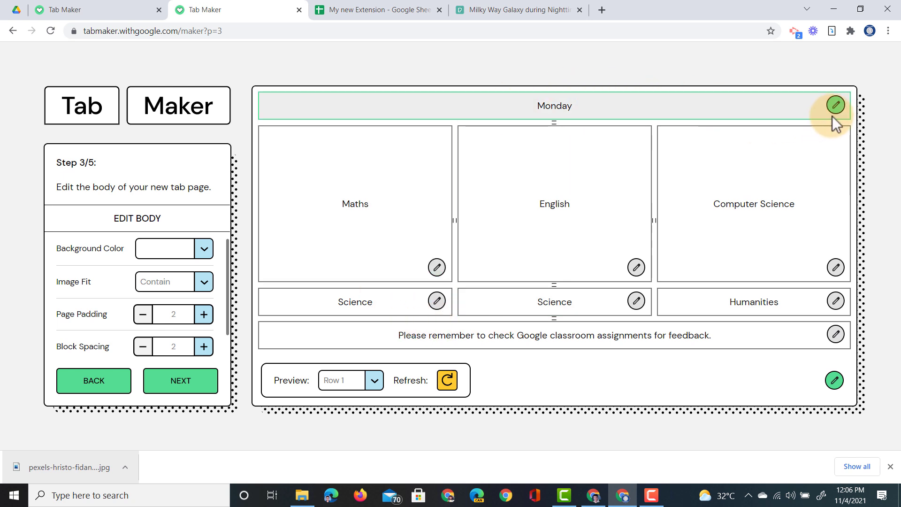
- In the Monday header block's settings, raise Max Font Size to 28
click(835, 106)
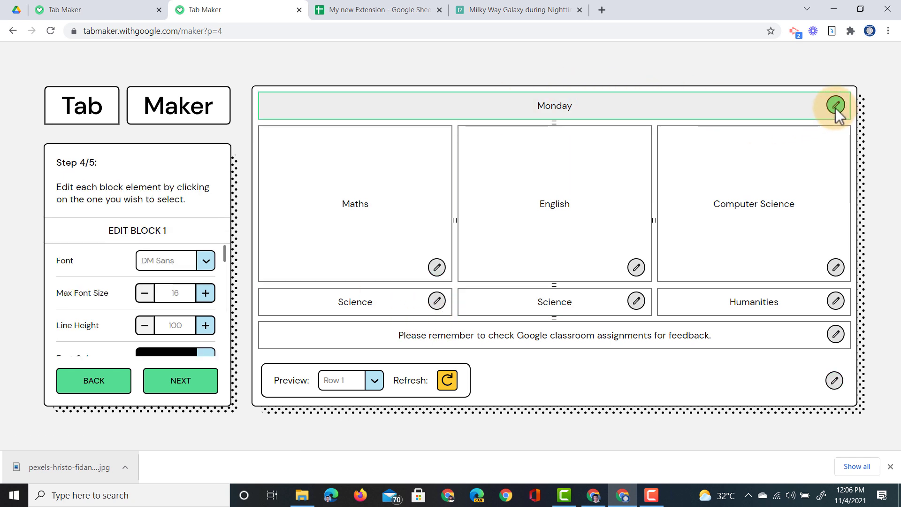
scroll(134, 257, down, 1)
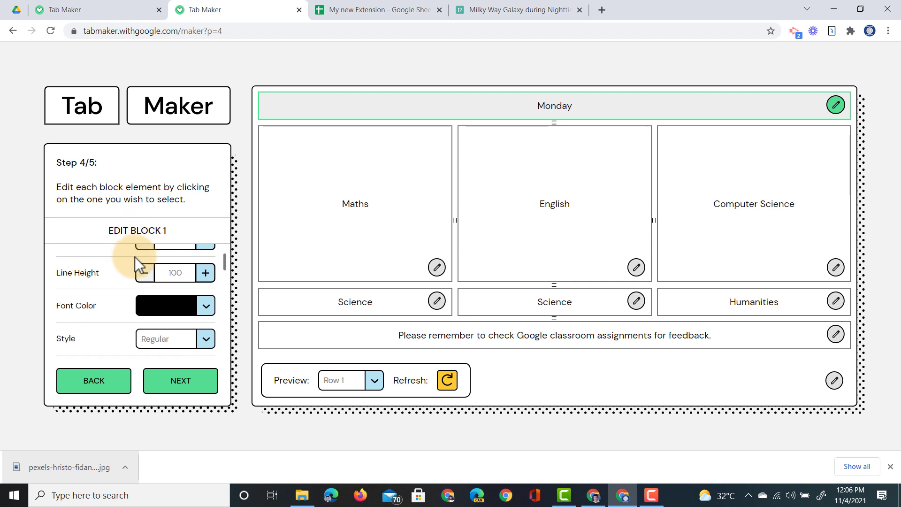
click(209, 248)
click(208, 249)
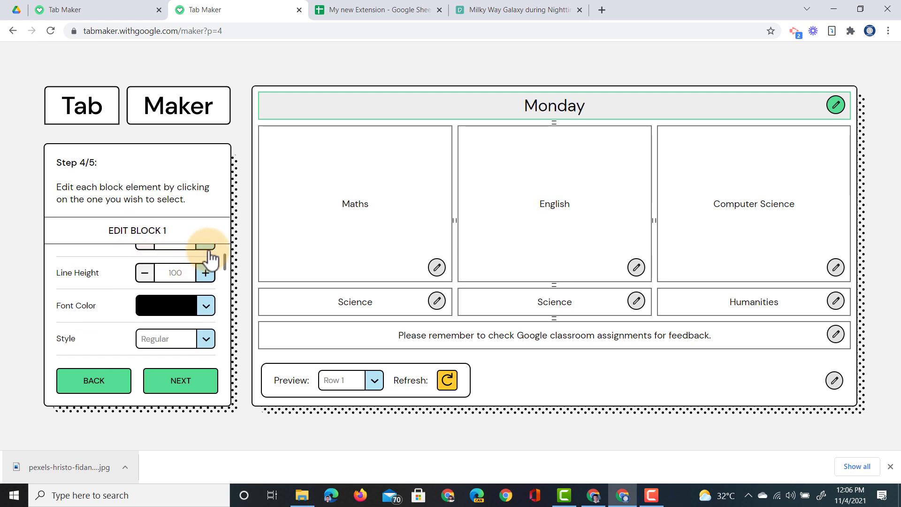
scroll(92, 293, up, 1)
scroll(168, 321, up, 1)
scroll(170, 322, down, 3)
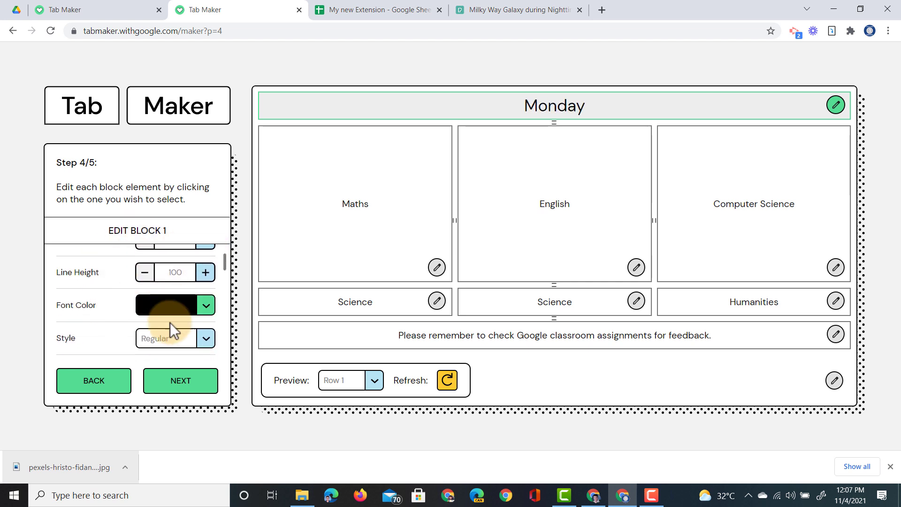
scroll(87, 327, down, 3)
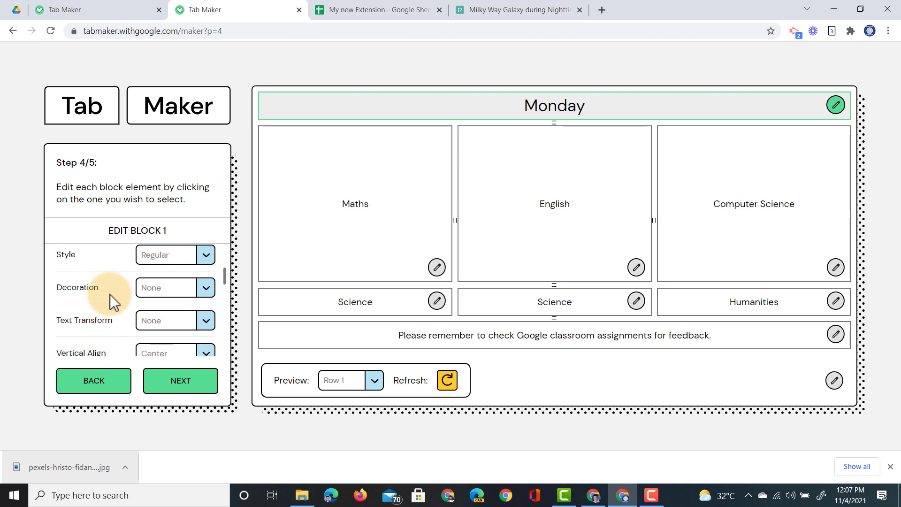
- Apply a text decoration to the header and set its Block Color to pink
click(190, 291)
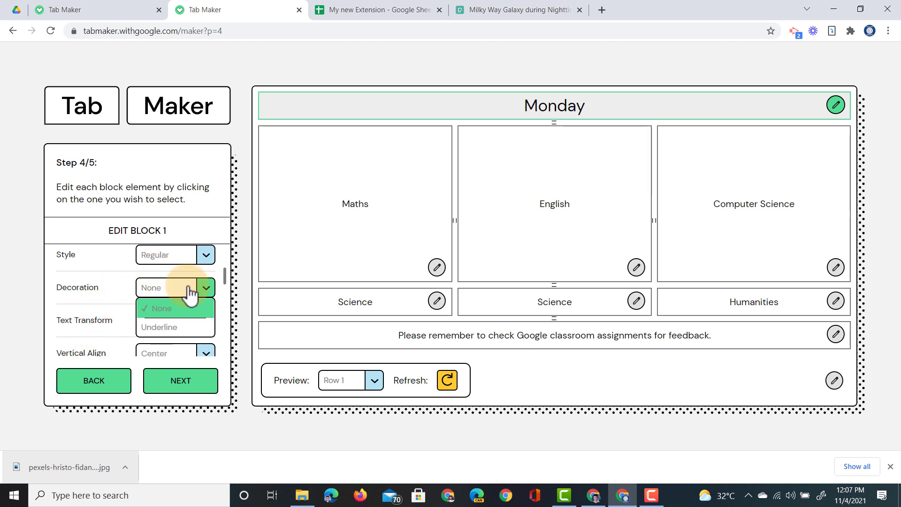
click(178, 325)
scroll(114, 300, down, 3)
click(191, 281)
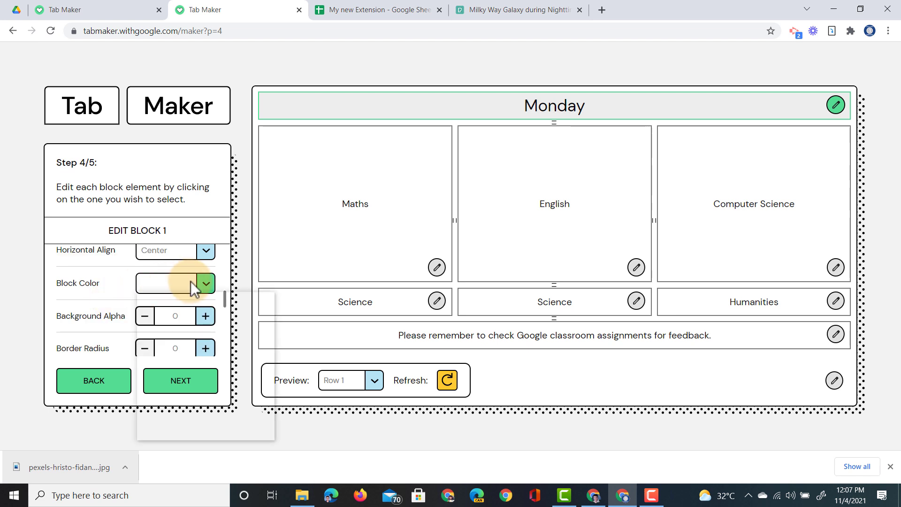
drag(211, 342, 178, 299)
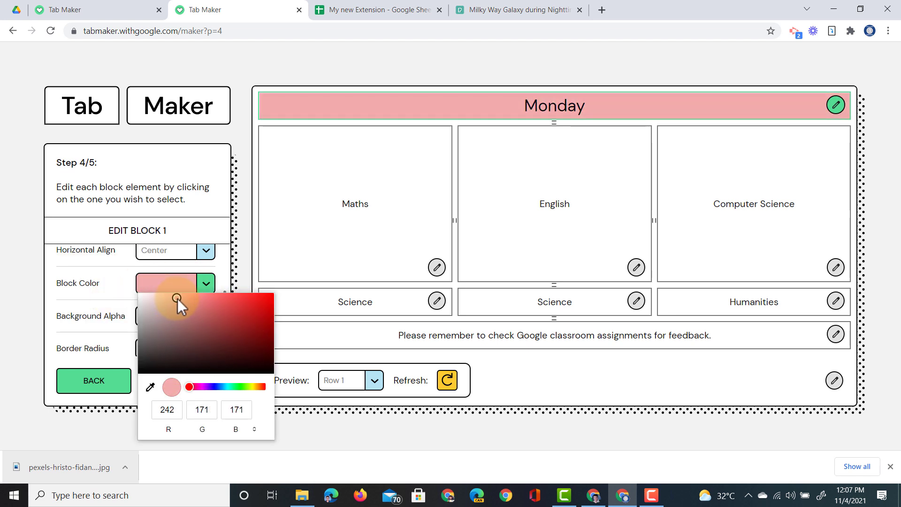
click(79, 291)
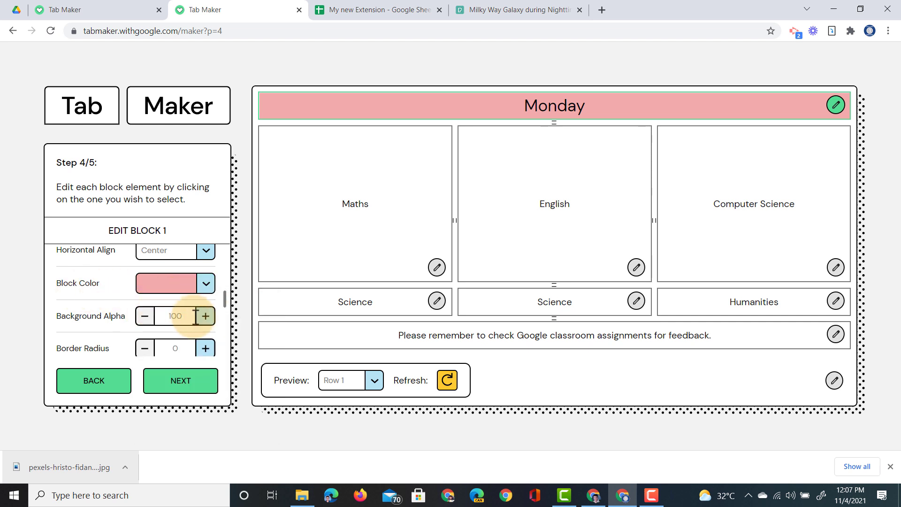
scroll(101, 317, down, 3)
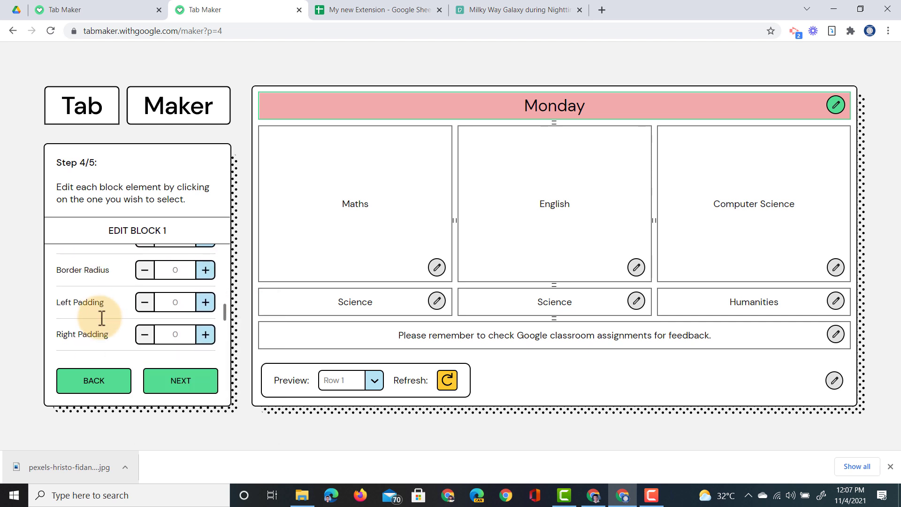
scroll(101, 318, down, 4)
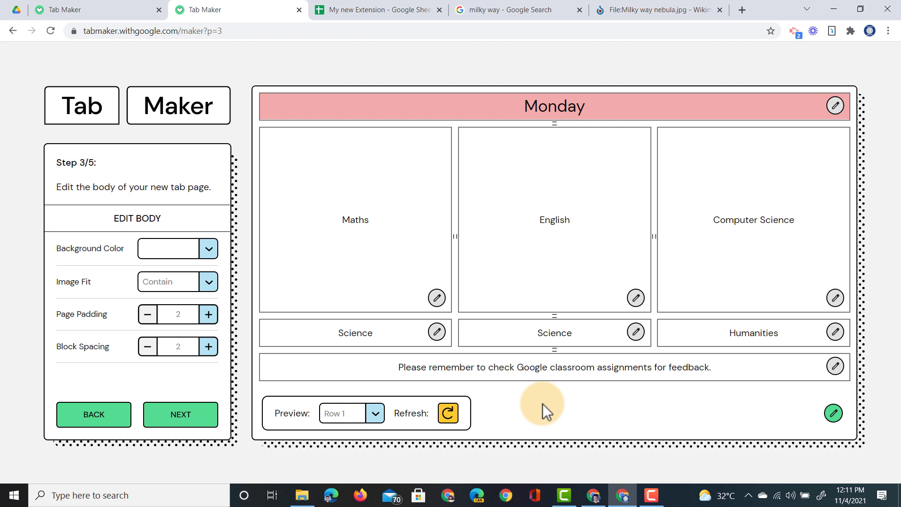
- Name the tab 'Demo New Tab' with the description 'Demo of how new tab works'
click(195, 419)
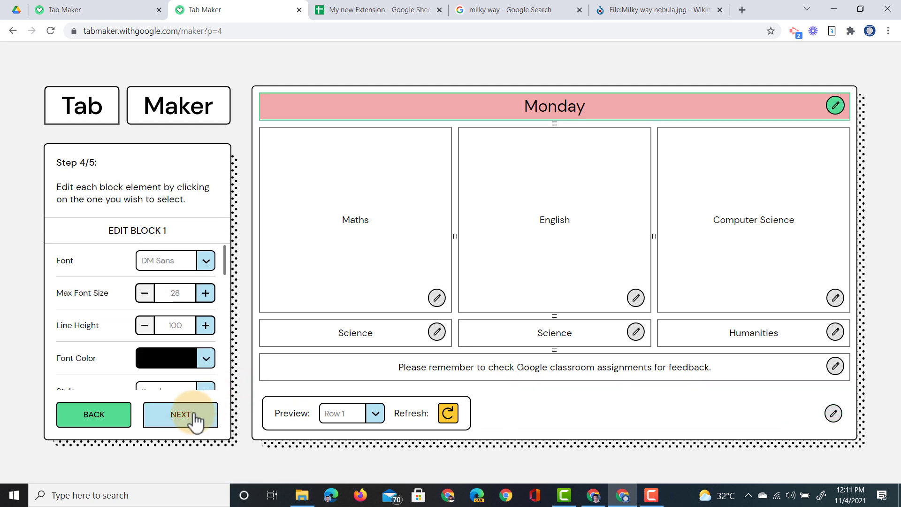
click(195, 419)
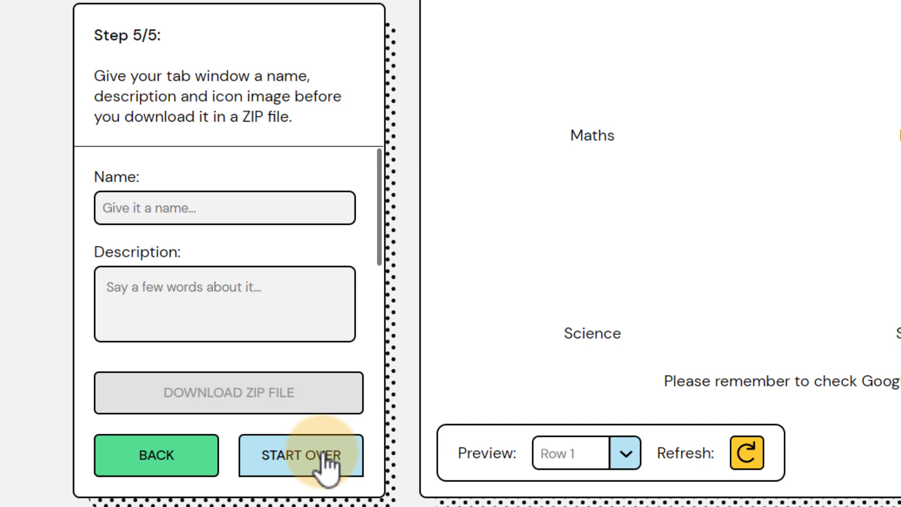
click(173, 209)
text(D)
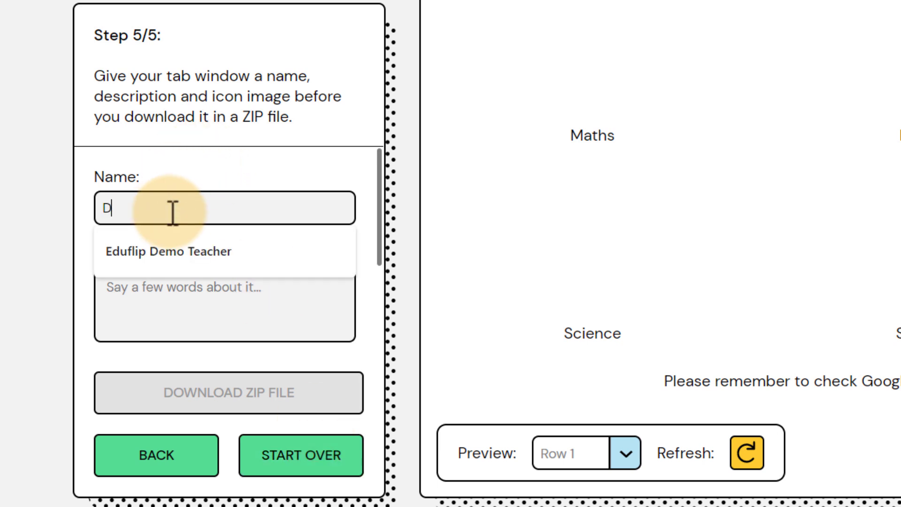
text(emo New Tab)
click(217, 304)
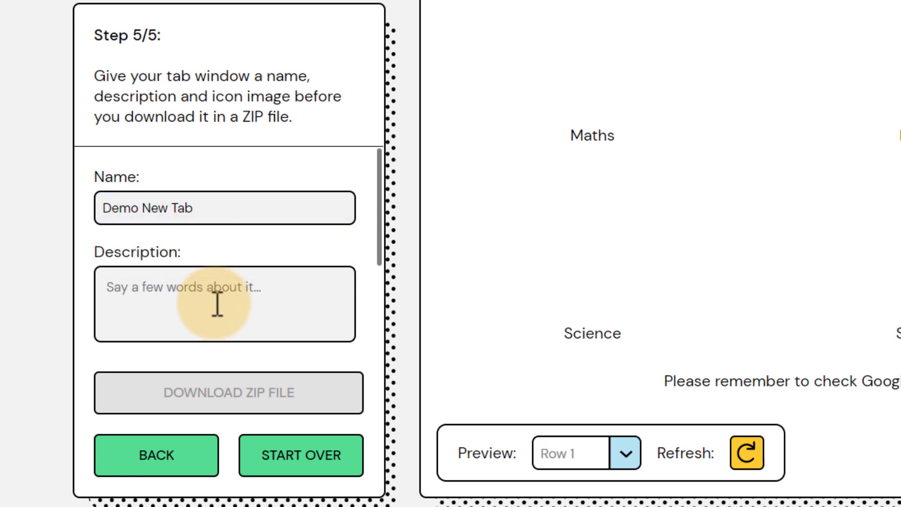
text(Dem)
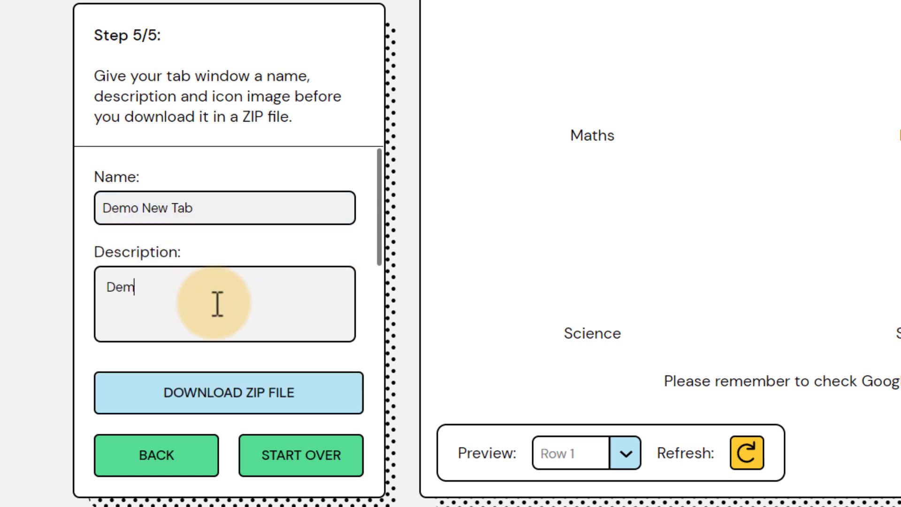
text(o of how new tab works)
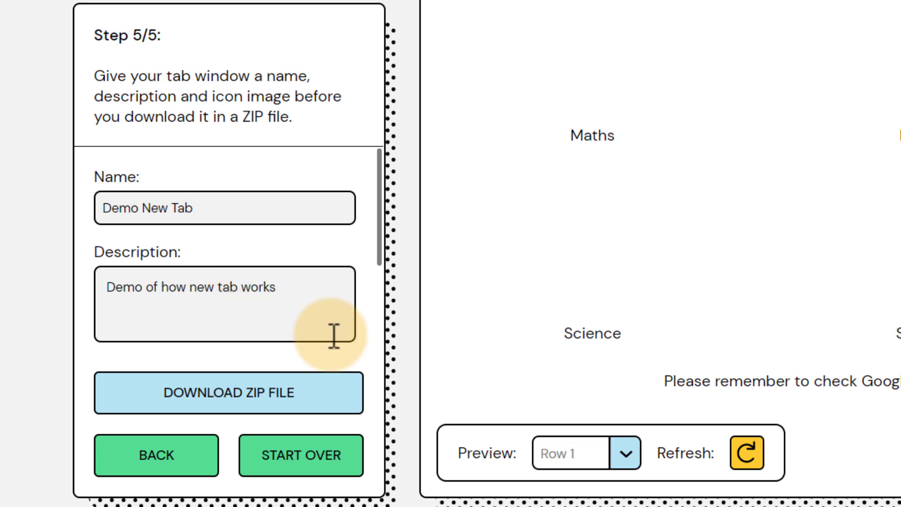
- Set the extension icon to the lightning bolt and download tab-maker.zip
scroll(334, 336, down, 3)
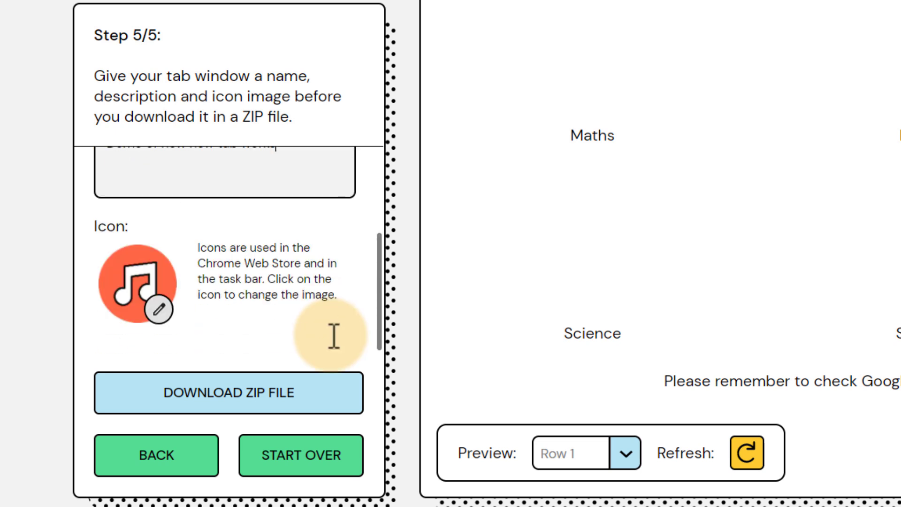
click(159, 304)
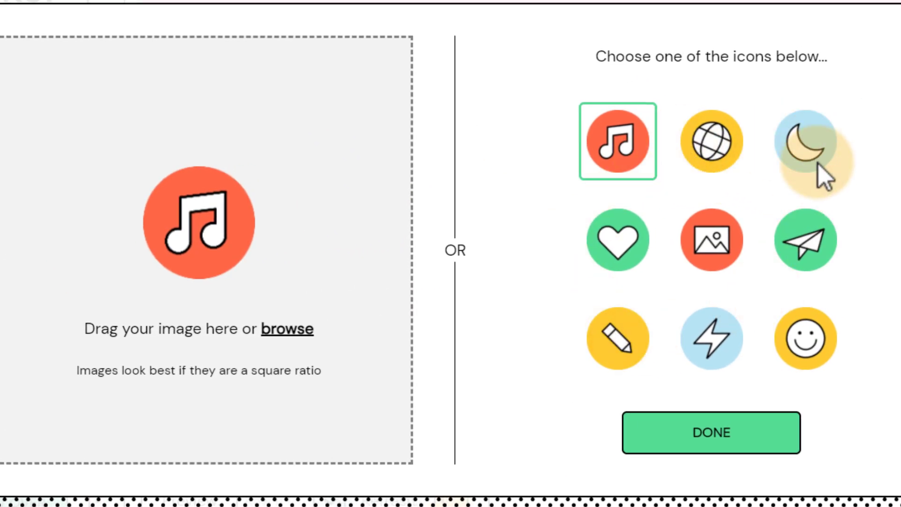
click(708, 342)
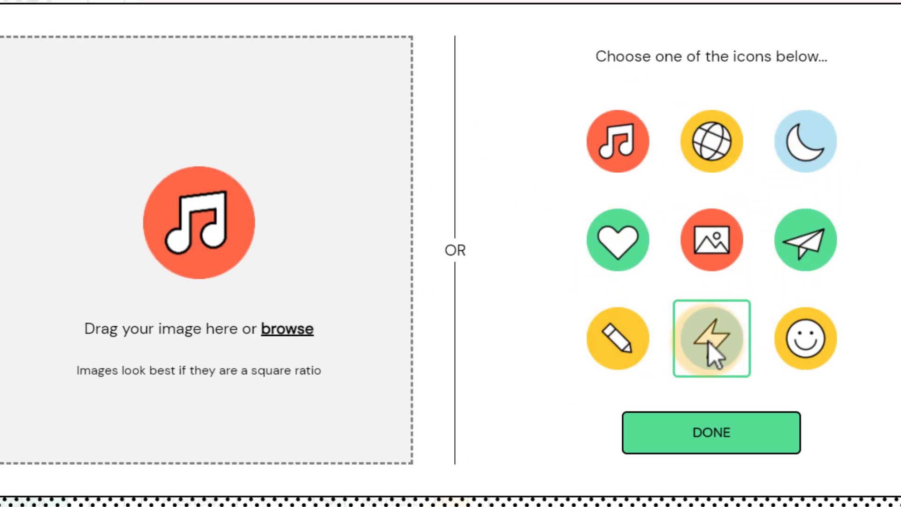
click(697, 430)
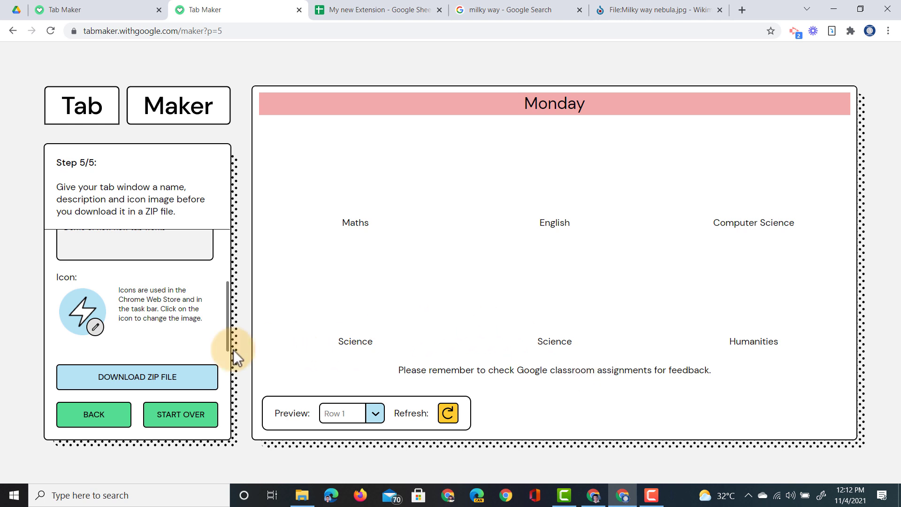
click(171, 378)
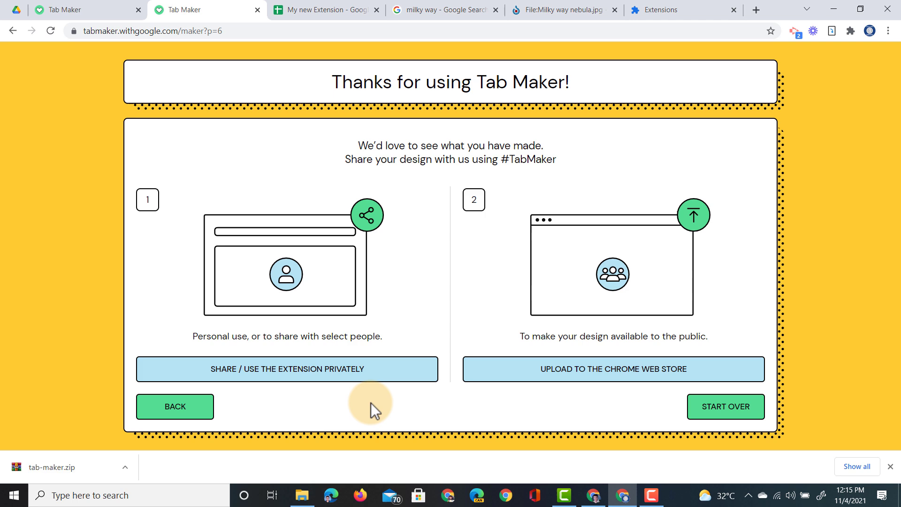
- Show tab-maker.zip in its Downloads folder and extract it to tab-maker\
click(124, 467)
click(148, 428)
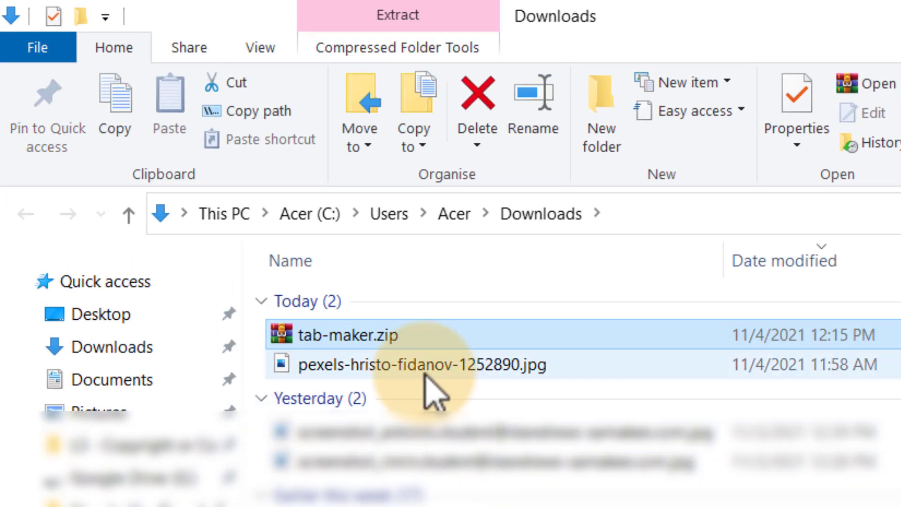
right_click(390, 330)
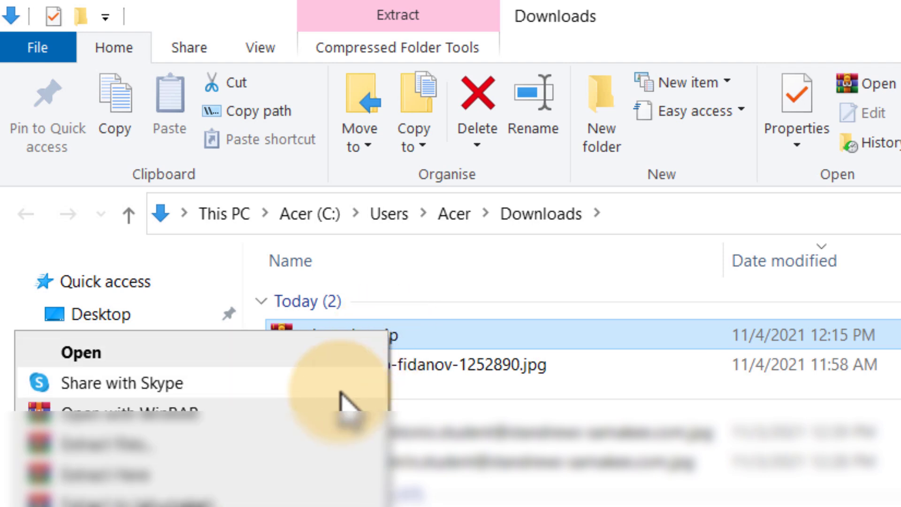
click(313, 501)
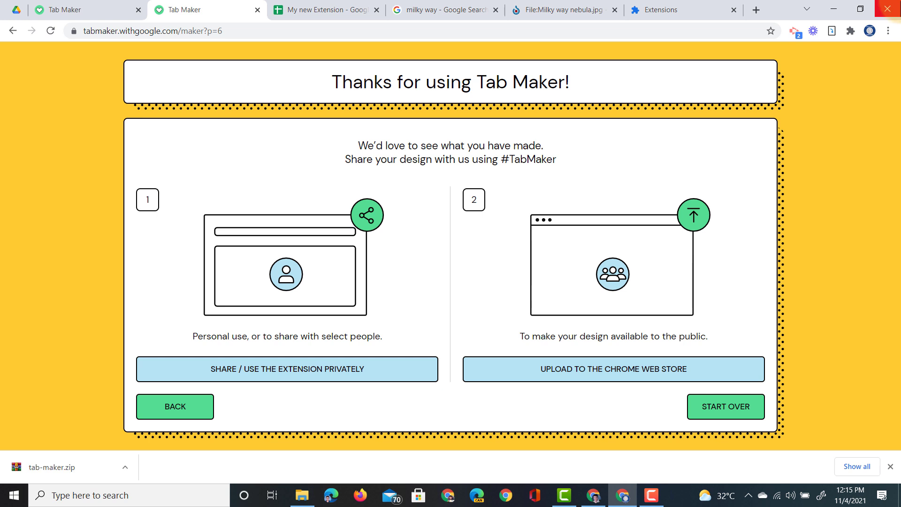
- Open the 'Share / use the extension privately' instructions from the Thanks page
click(304, 370)
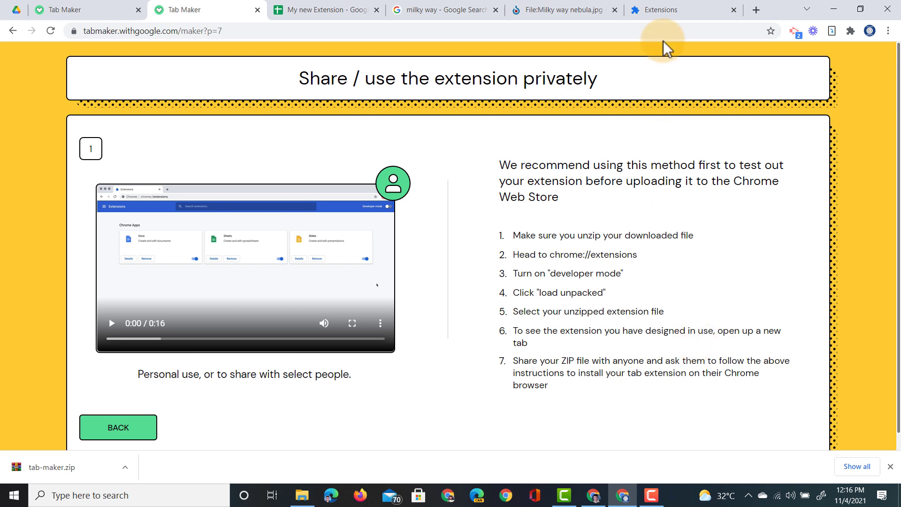
- With Developer mode on, load Downloads > tab-maker > extension as an unpacked extension
click(677, 8)
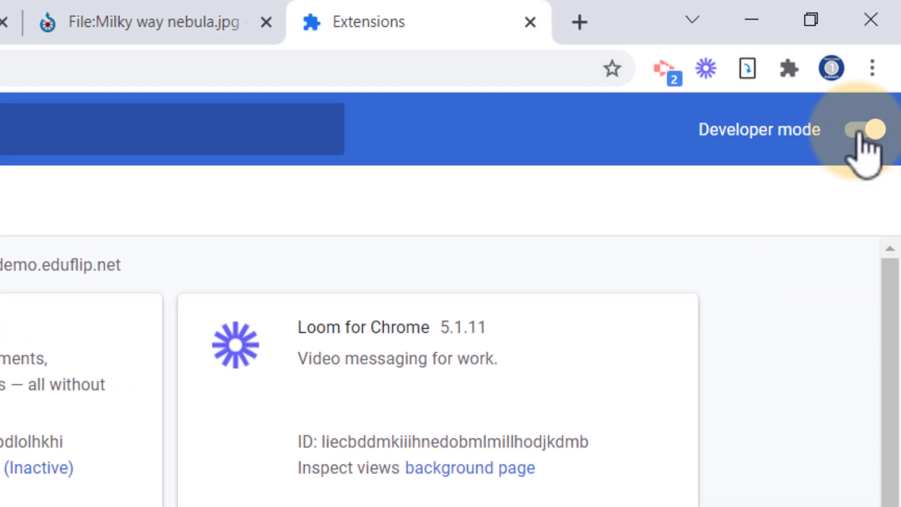
click(862, 131)
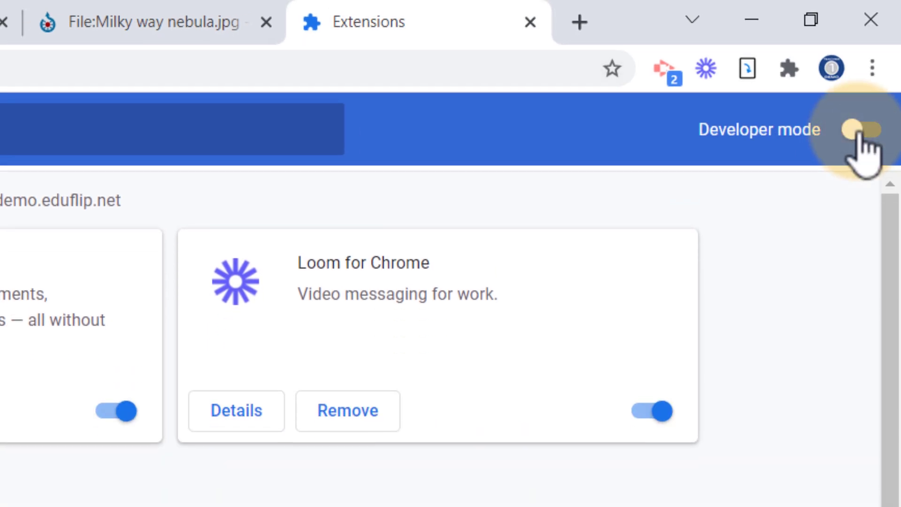
click(863, 131)
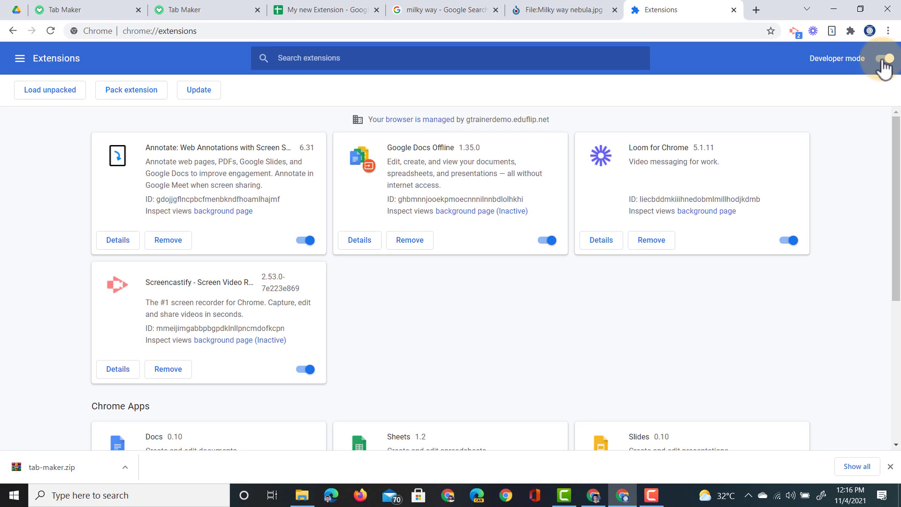
click(31, 94)
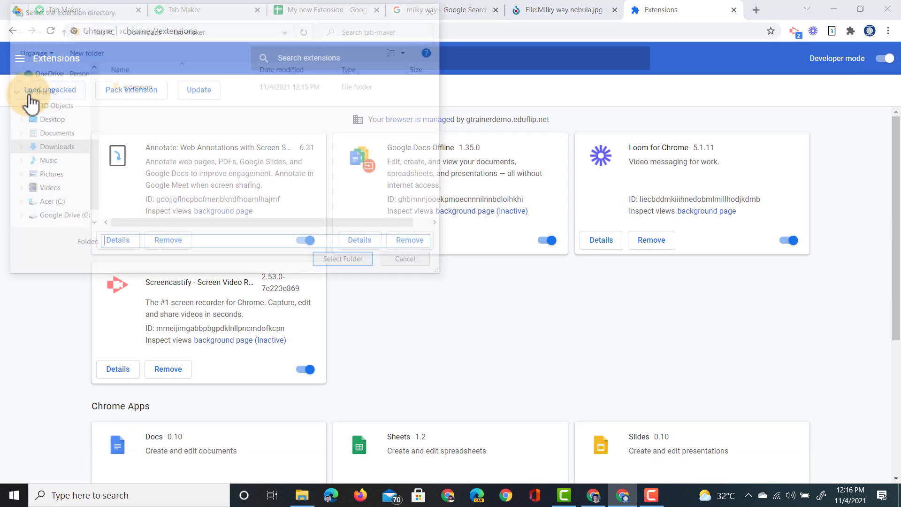
key(alt+Up)
double_click(139, 113)
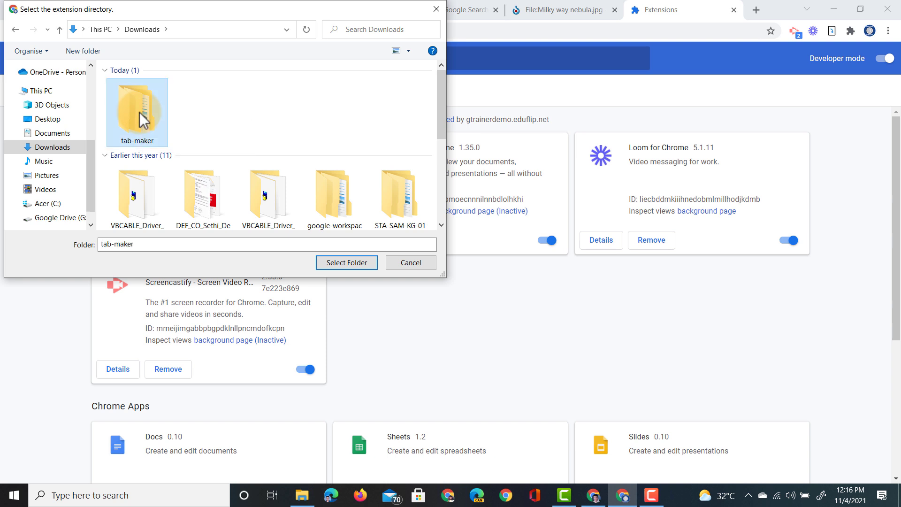
click(139, 85)
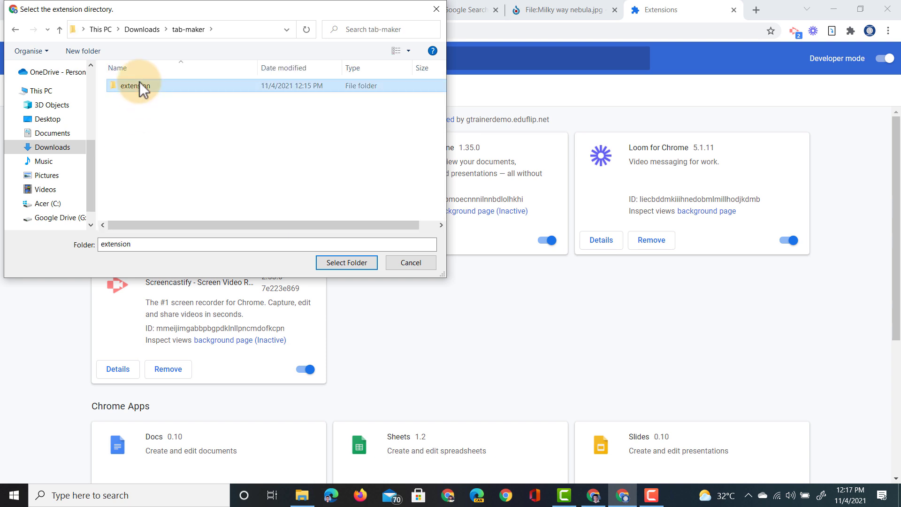
click(345, 266)
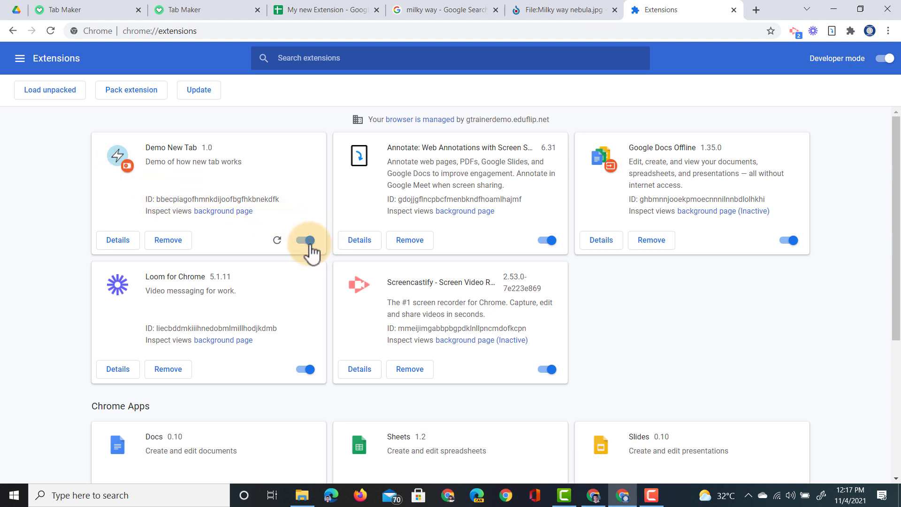
- Pin and then unpin Demo New Tab in the extensions list
click(851, 29)
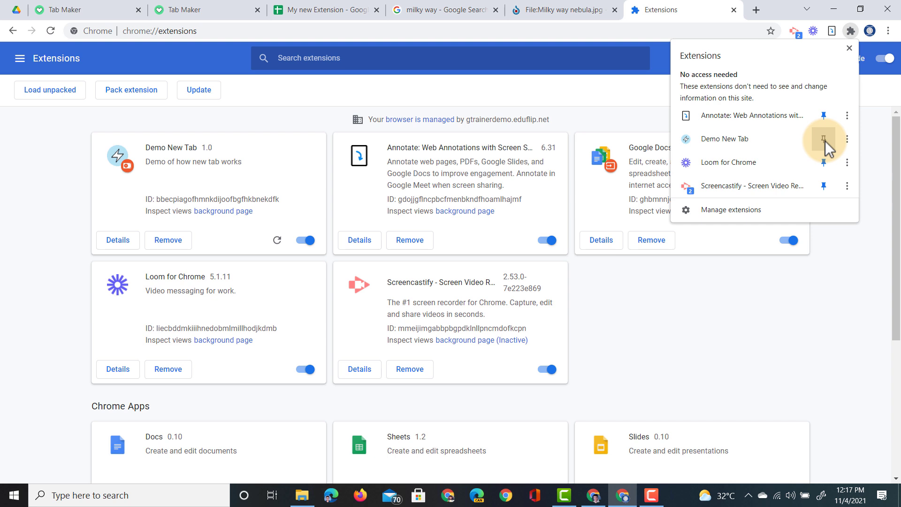
click(824, 139)
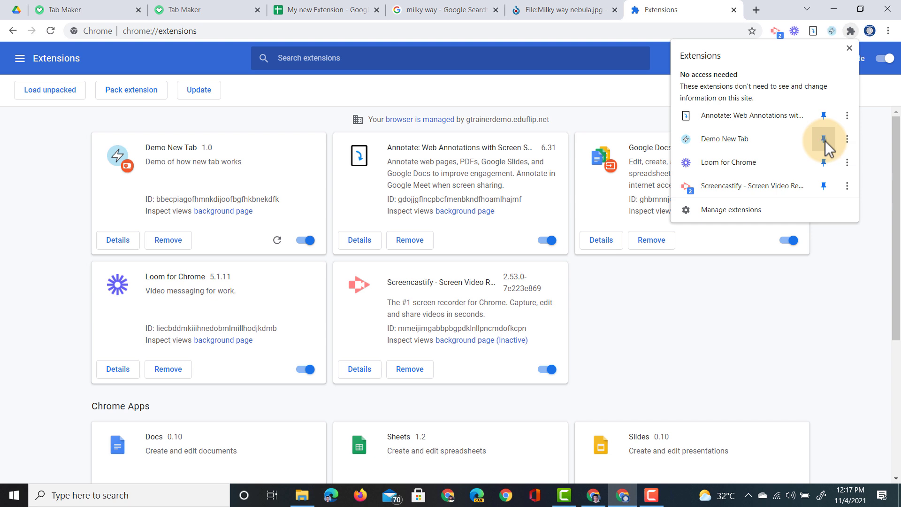
click(824, 140)
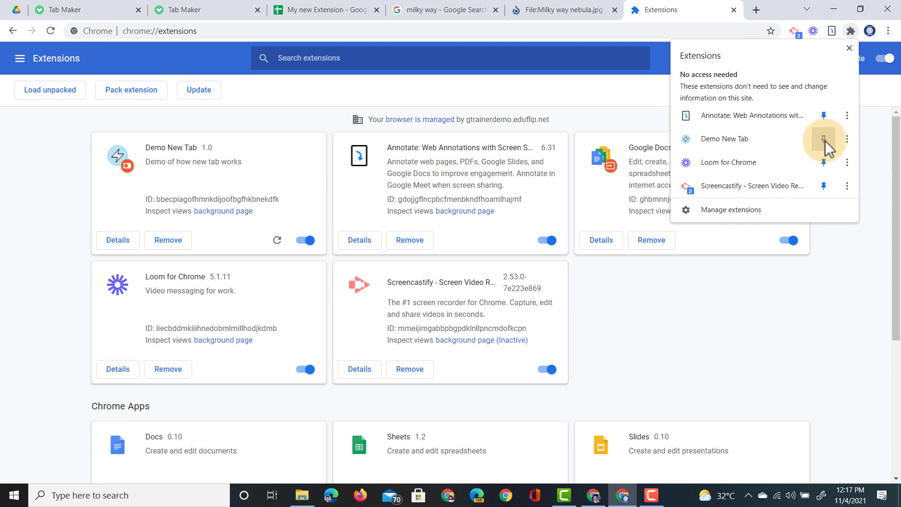
click(848, 265)
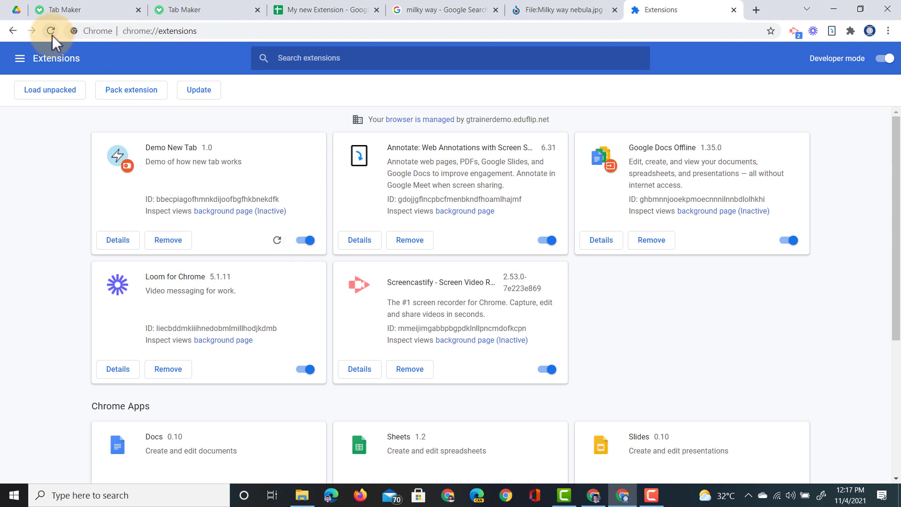
- Open a new tab with Ctrl+T and keep the extension's new tab page
key(ctrl+t)
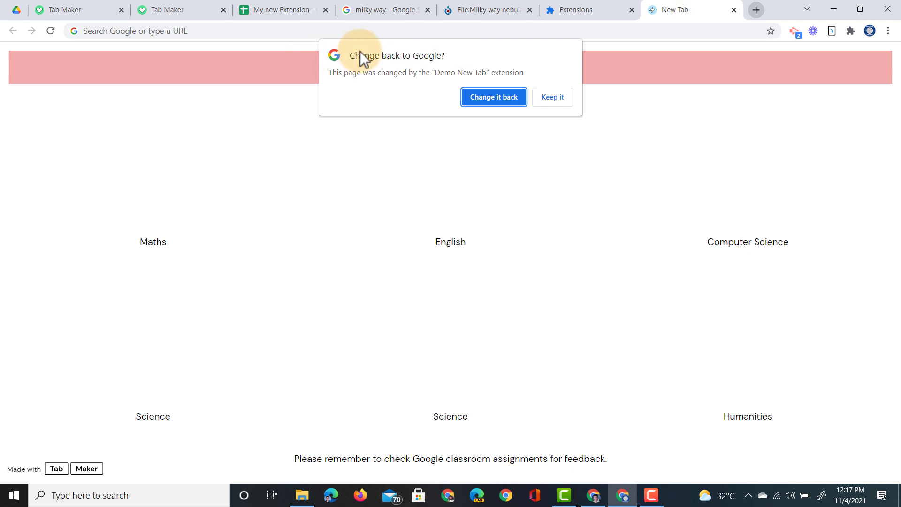
click(559, 99)
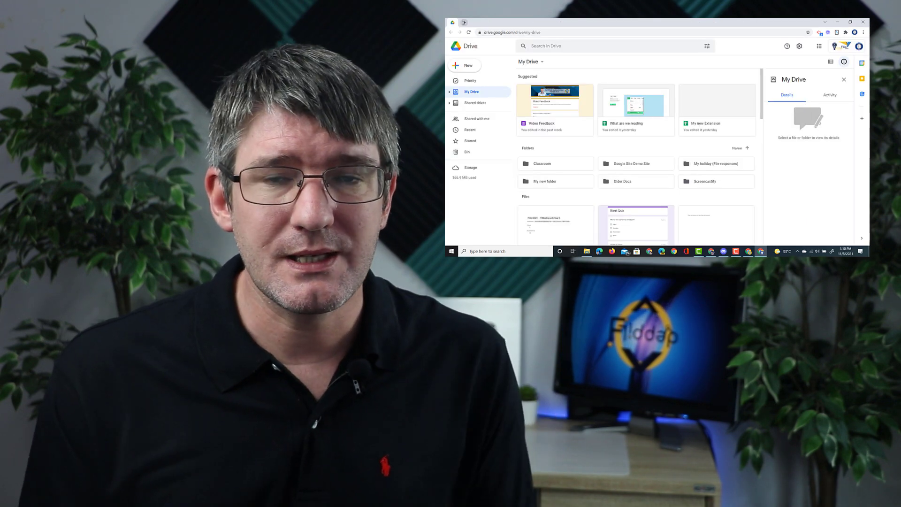
- Open two new tabs from the tab strip
click(463, 23)
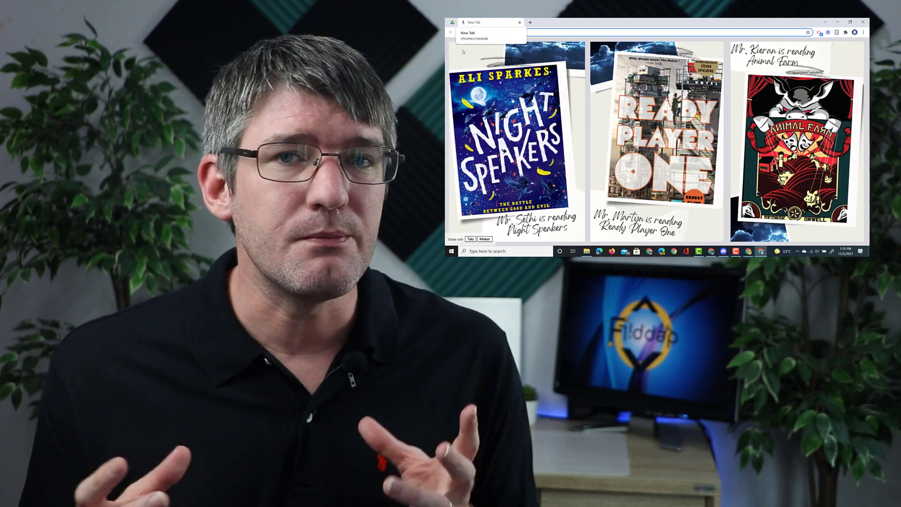
click(529, 22)
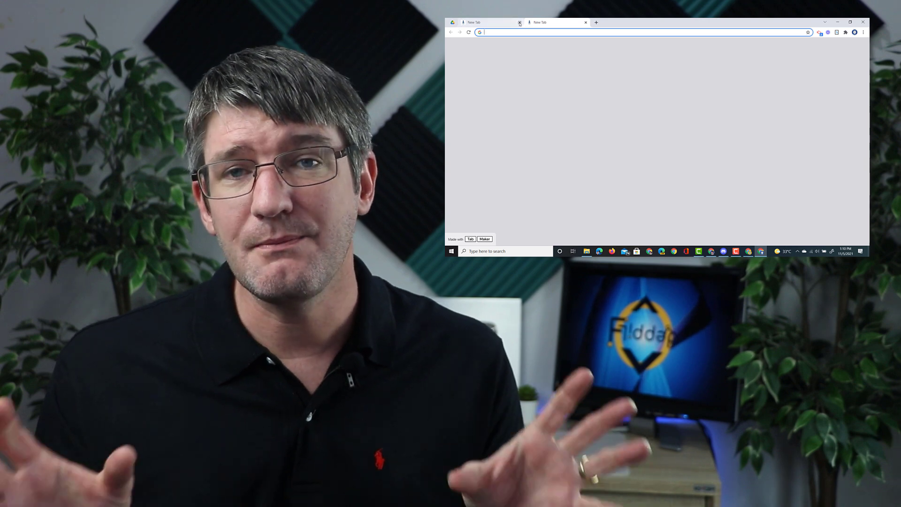